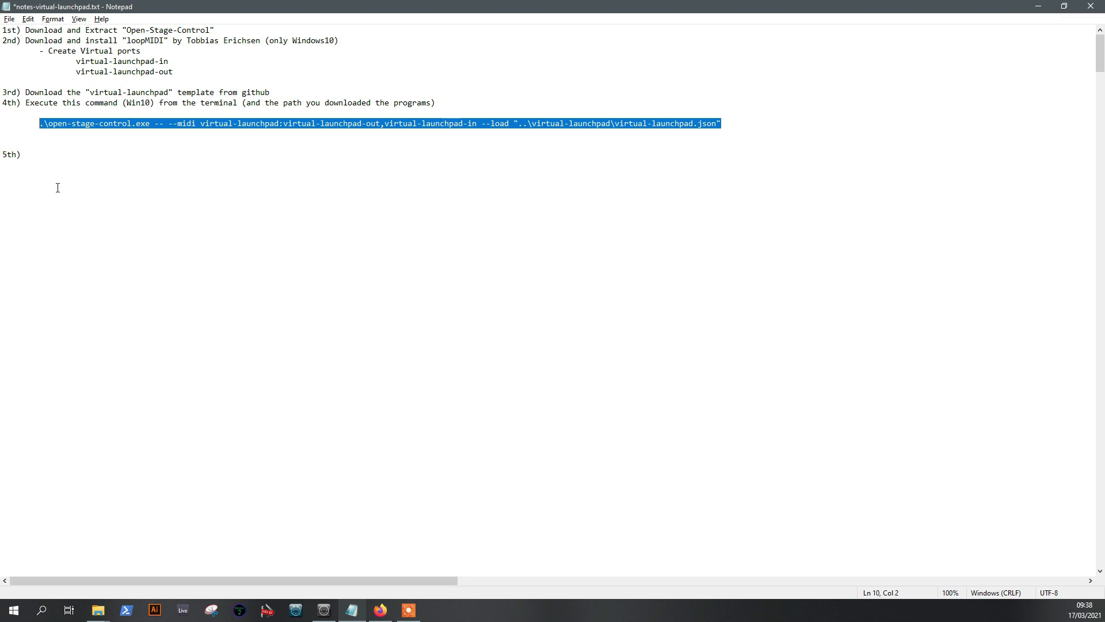
Clear the selection on the launch command in the virtual-launchpad setup notes
left_click(422, 392)
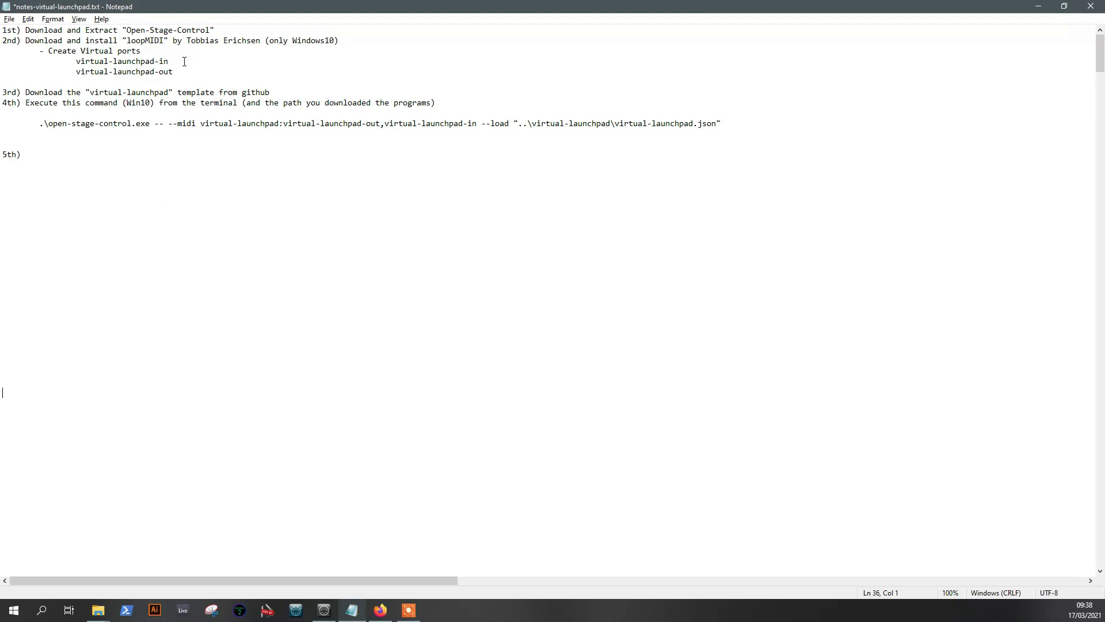
Add a loopMIDI port named virtual-launchpad-in, copying the name from the notes
key("alt+Tab")
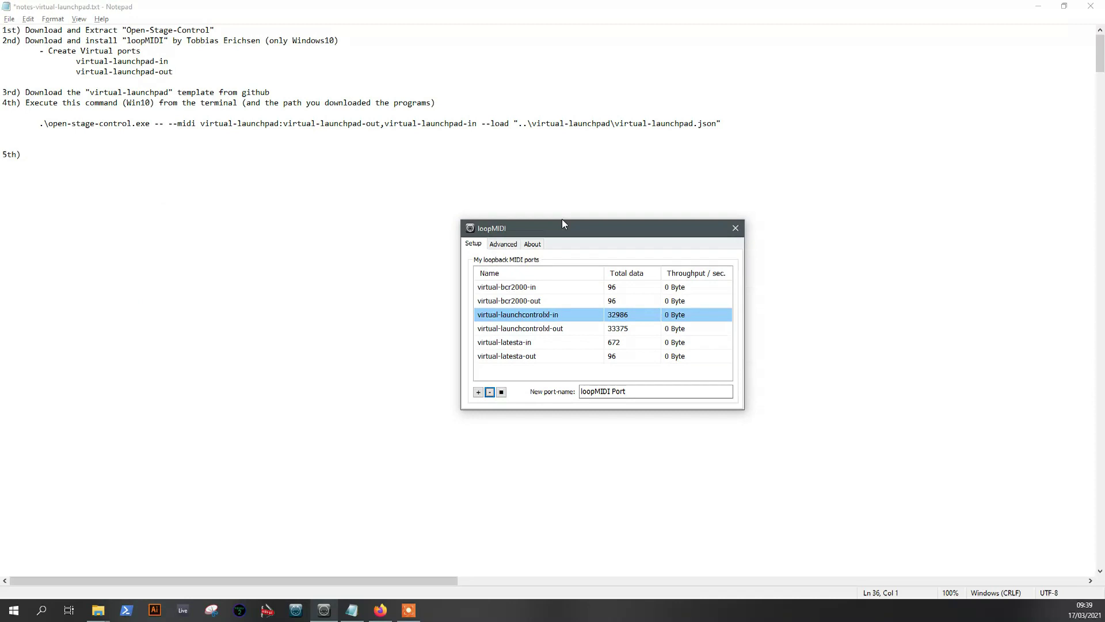
left_click_drag(563, 223, 616, 234)
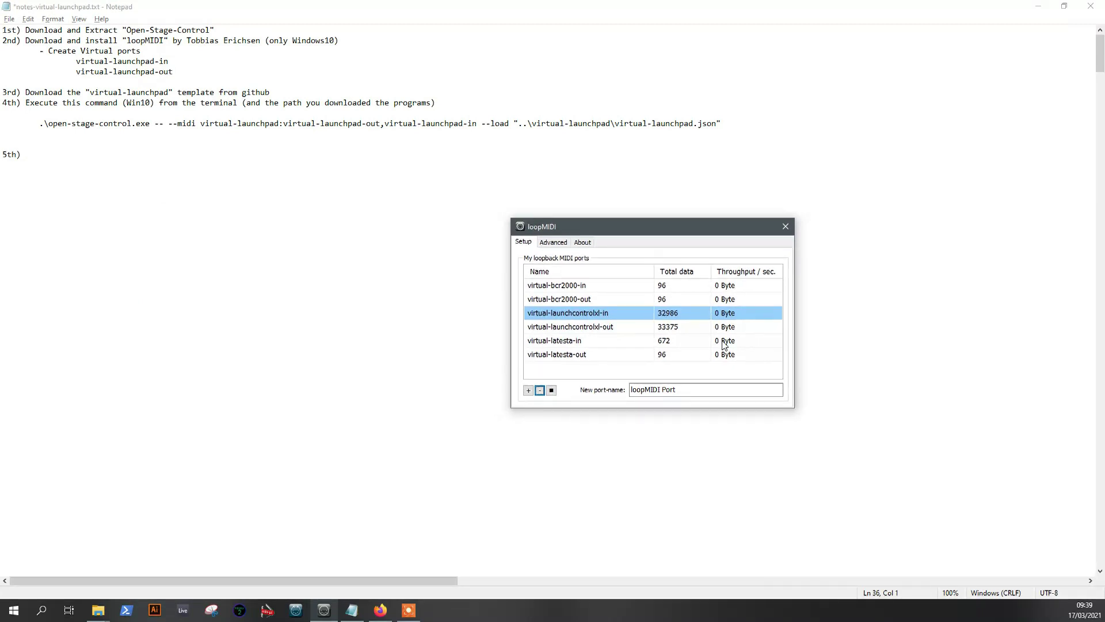
left_click(168, 60)
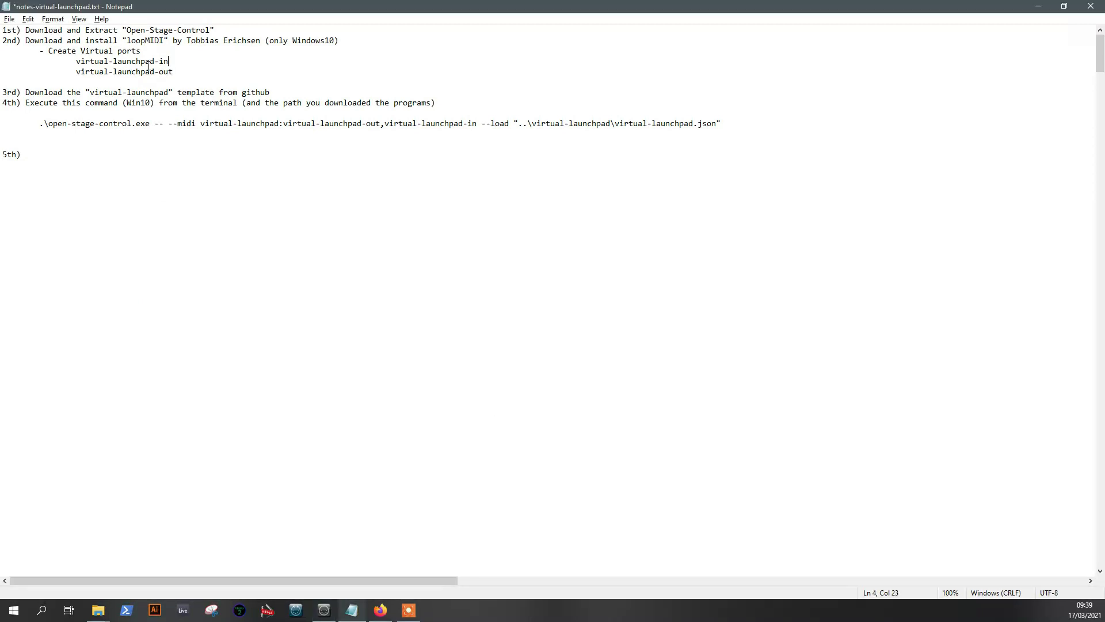
left_click_drag(167, 60, 73, 64)
key("ctrl+c")
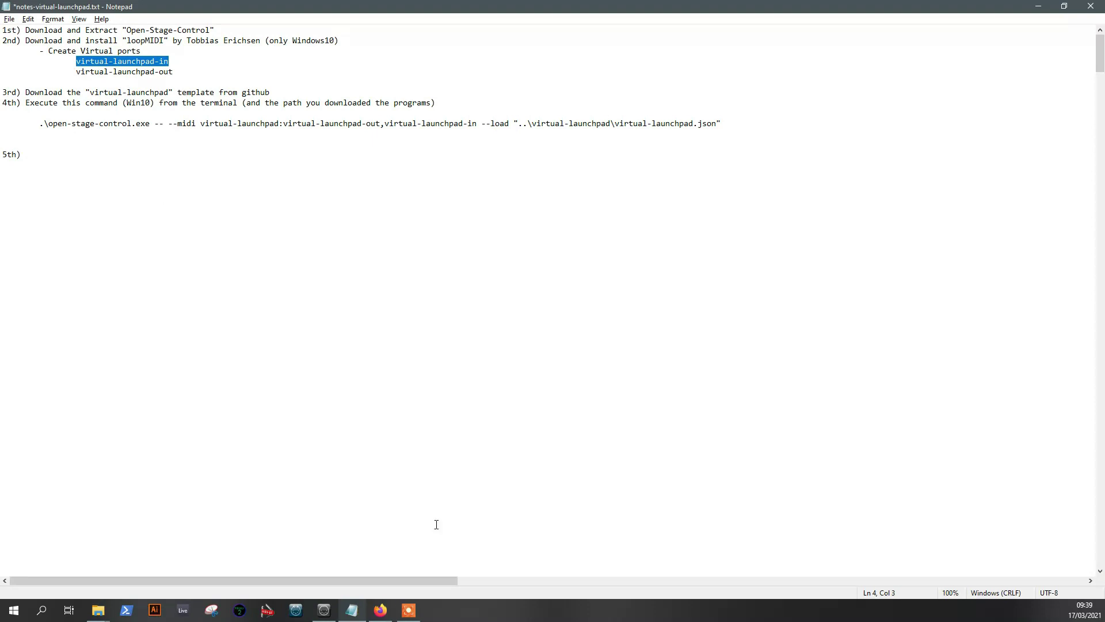
key("alt+Tab")
triple_click(708, 390)
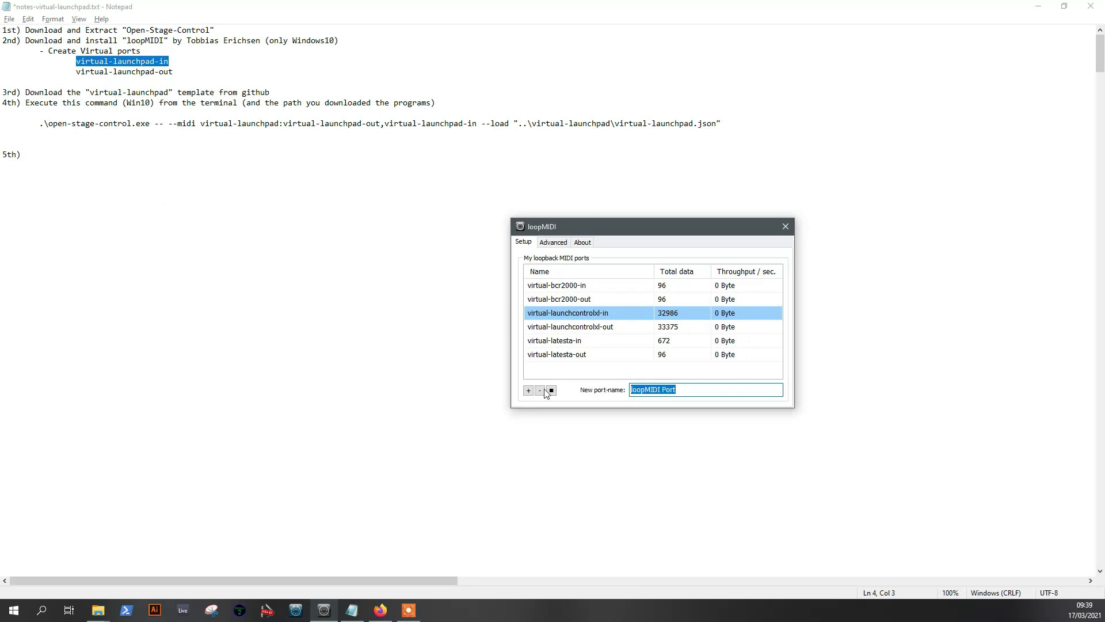
key("ctrl+v")
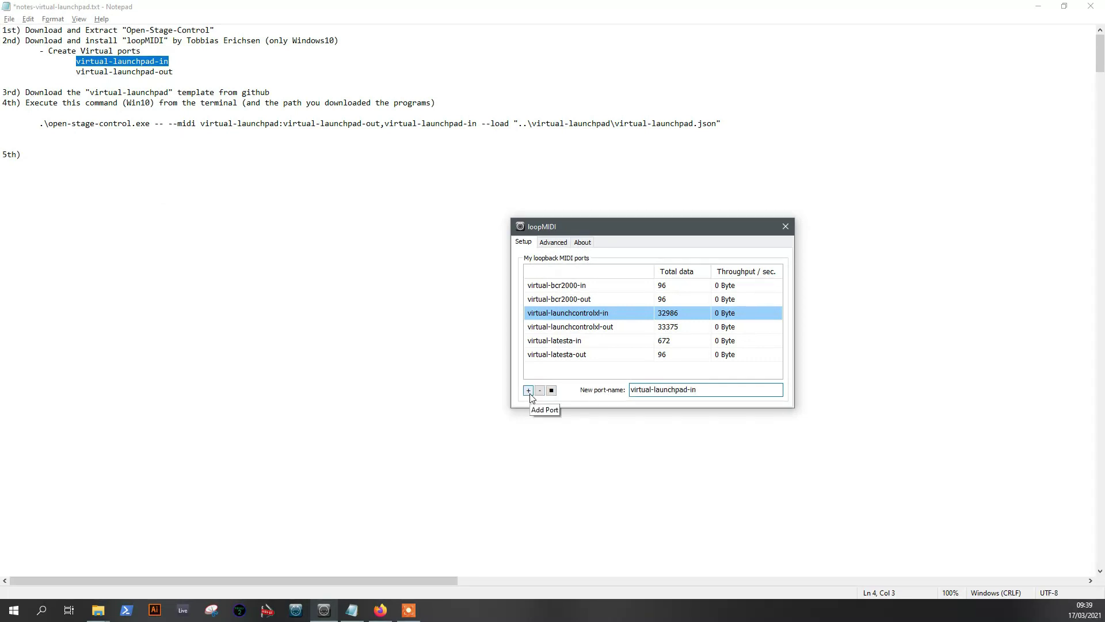
left_click(528, 391)
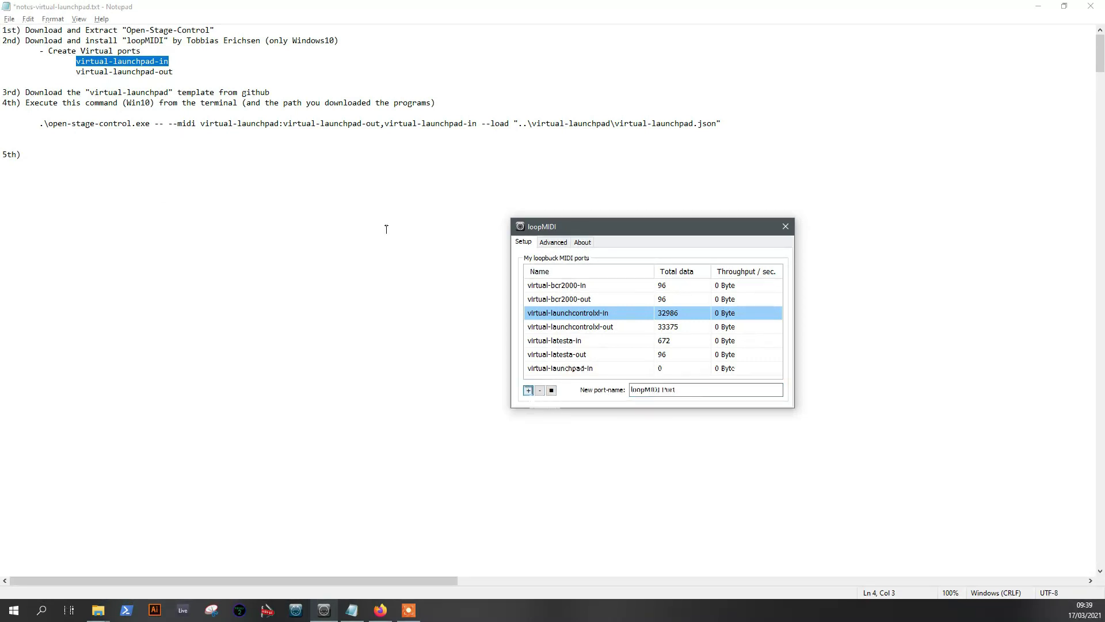
Add a second loopMIDI port named virtual-launchpad-out
left_click_drag(173, 72, 78, 73)
key("ctrl+c")
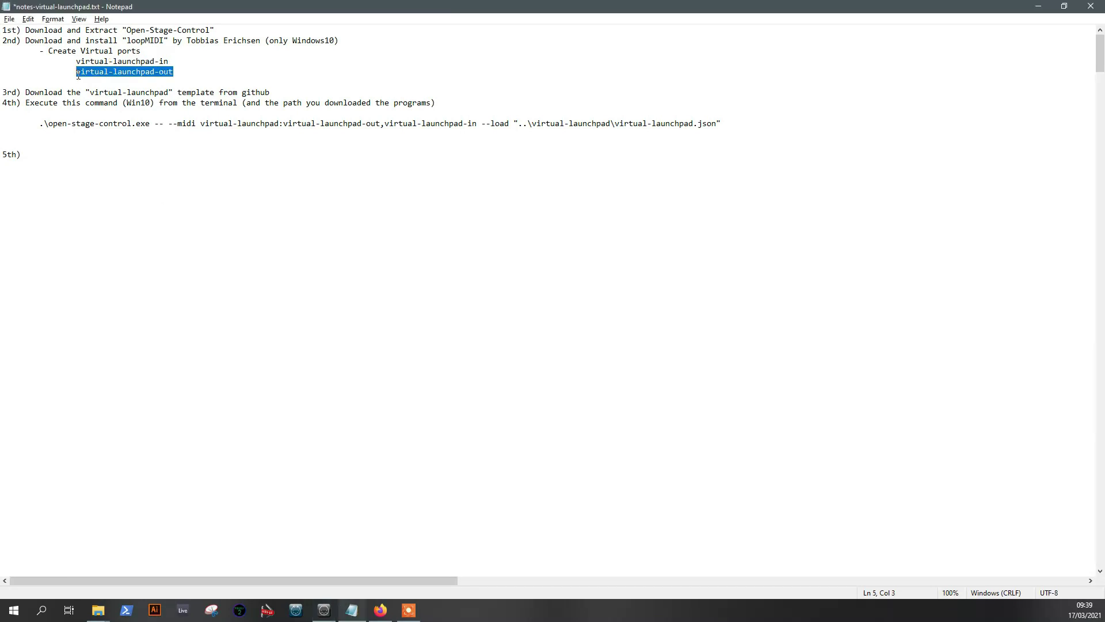
left_click(323, 609)
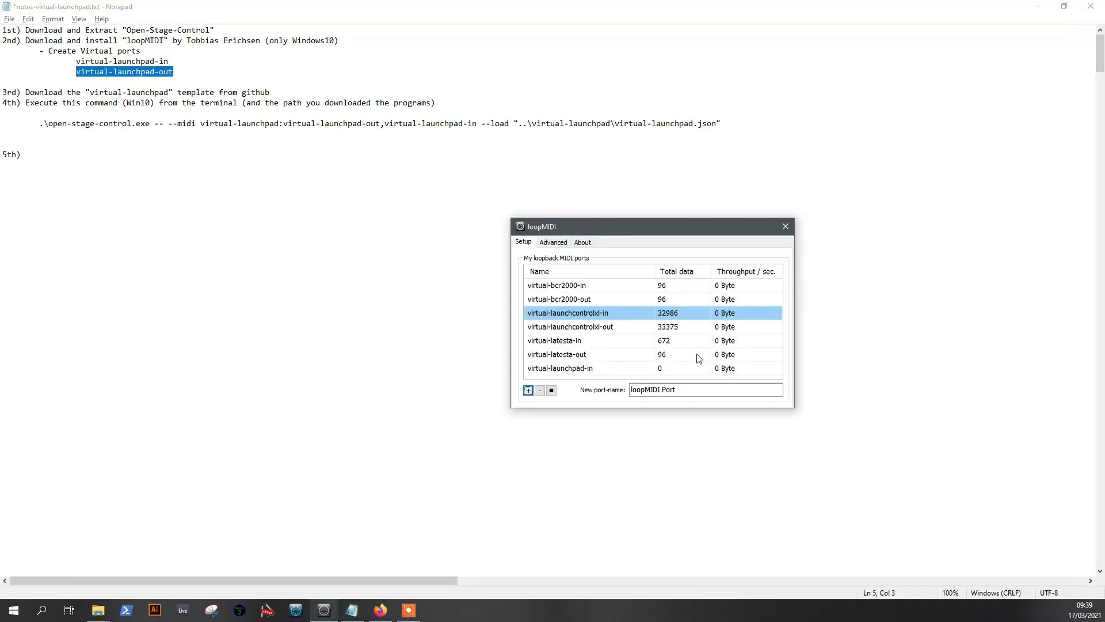
left_click(685, 389)
key("ctrl+a")
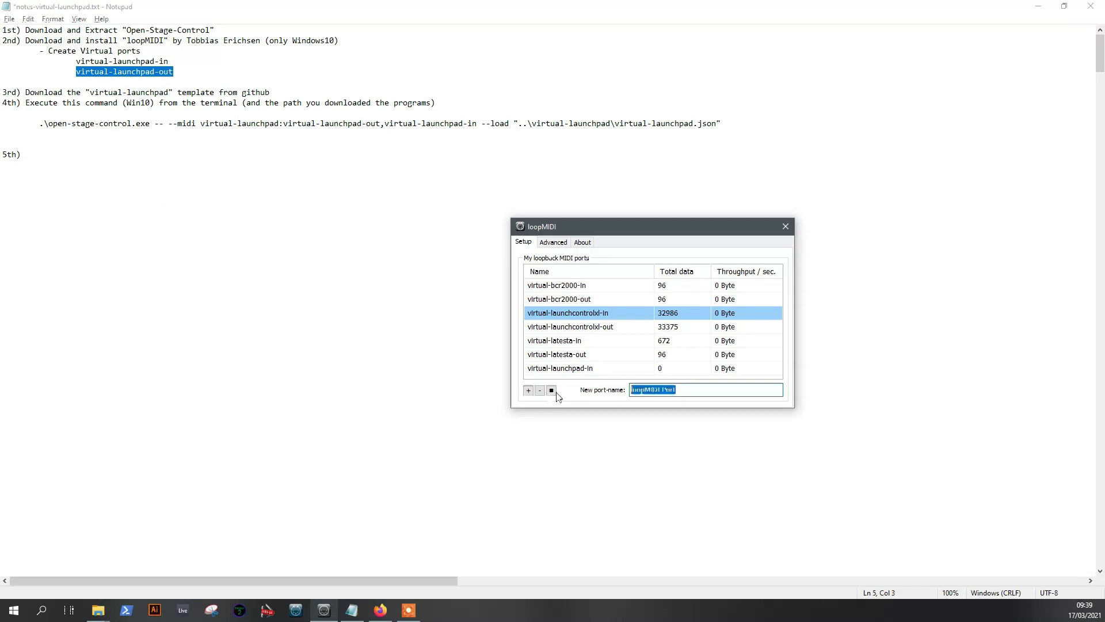
key("ctrl+v")
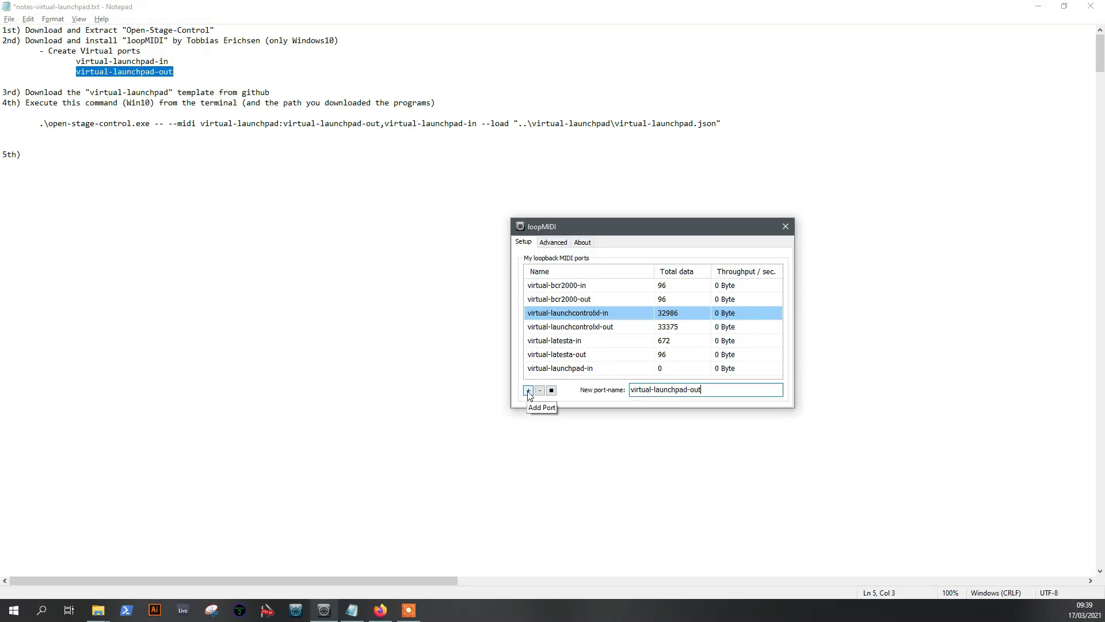
left_click(528, 392)
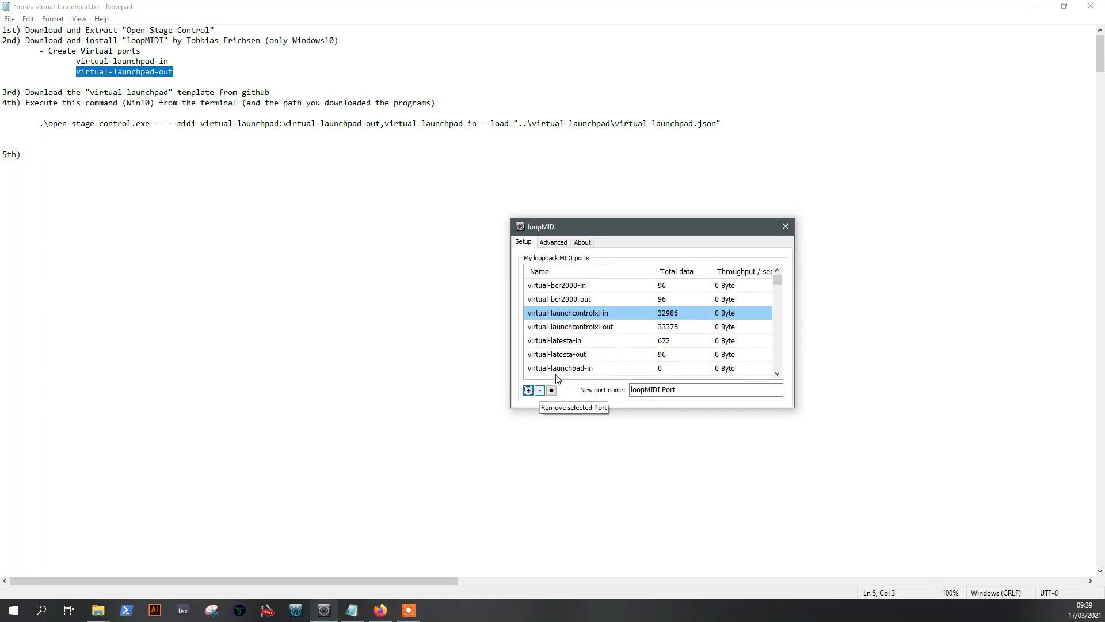
Highlight the midi options, the --load option and the .exe name in the launch command
left_click(173, 93)
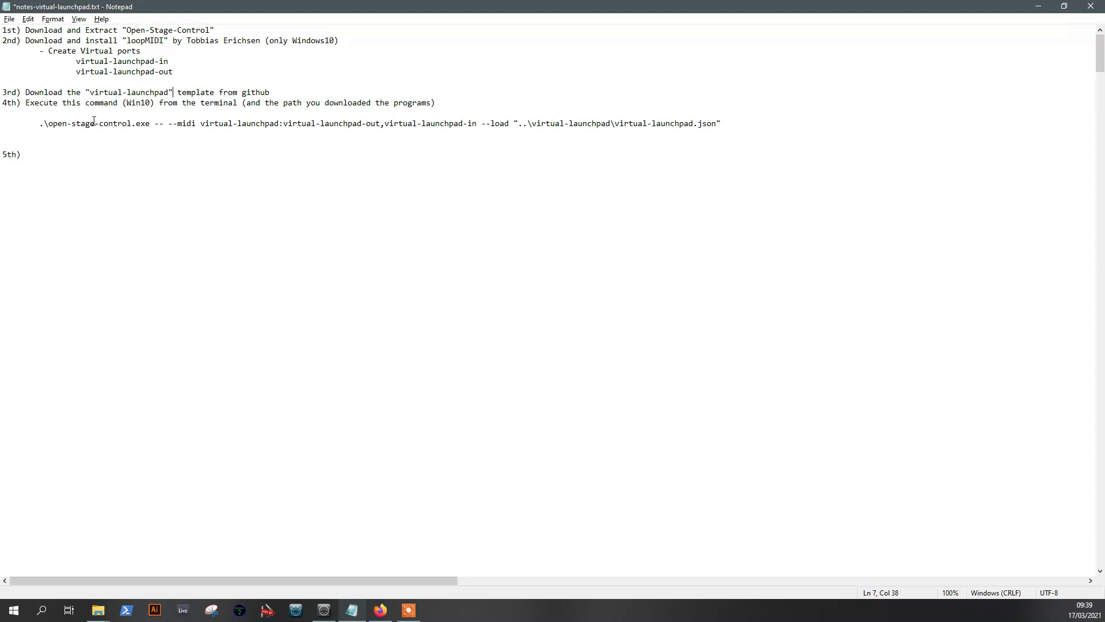
left_click_drag(94, 121, 384, 123)
left_click_drag(497, 126, 527, 126)
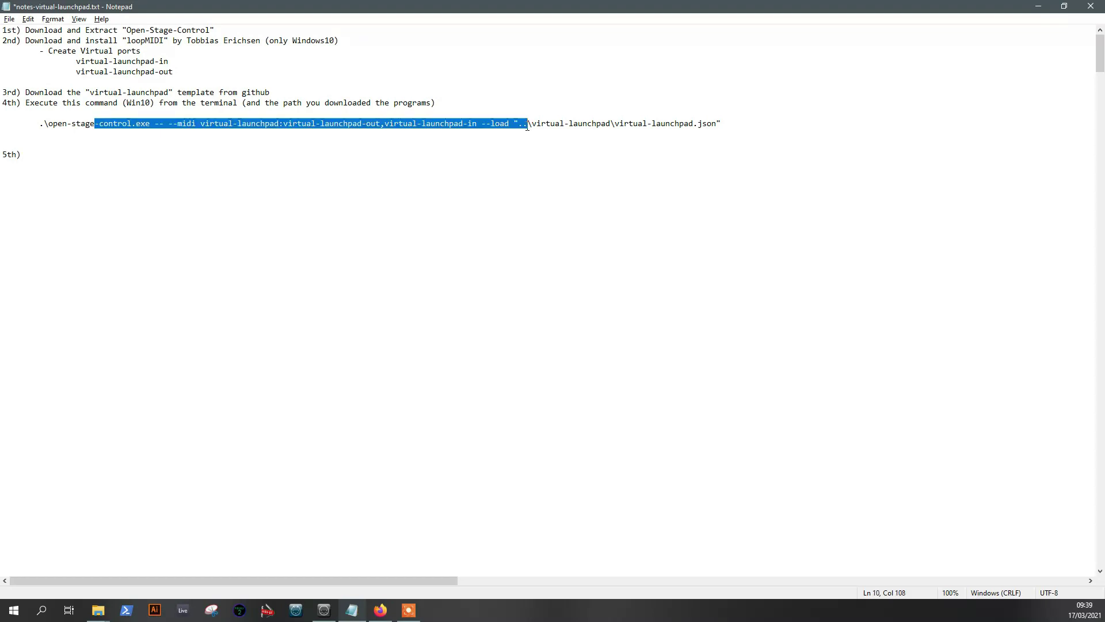
left_click(564, 124)
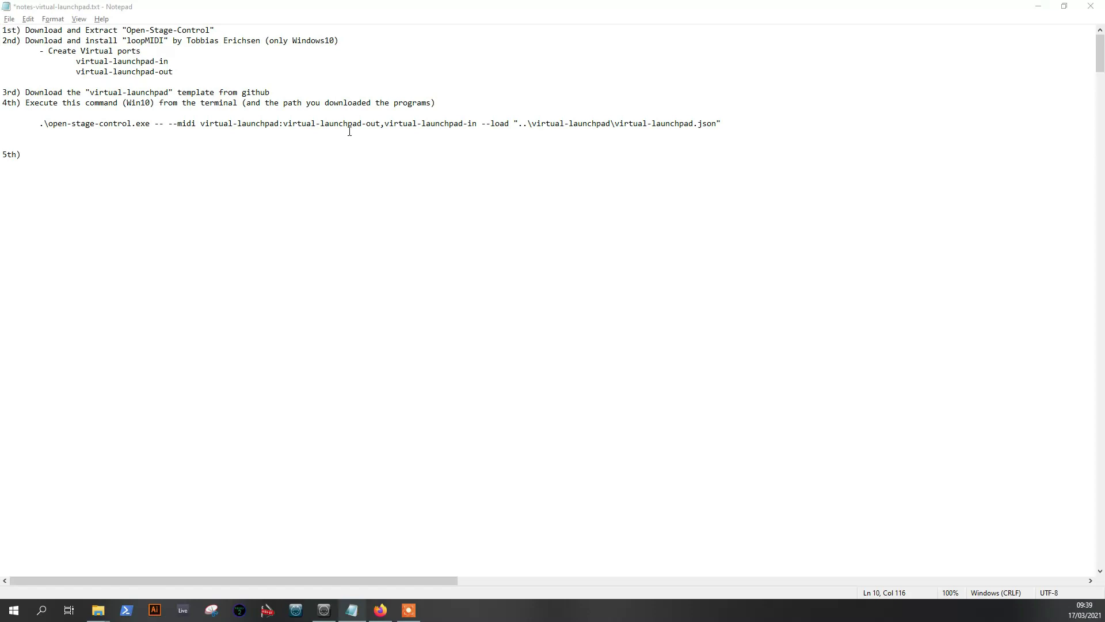
left_click(178, 129)
left_click_drag(150, 126, 122, 125)
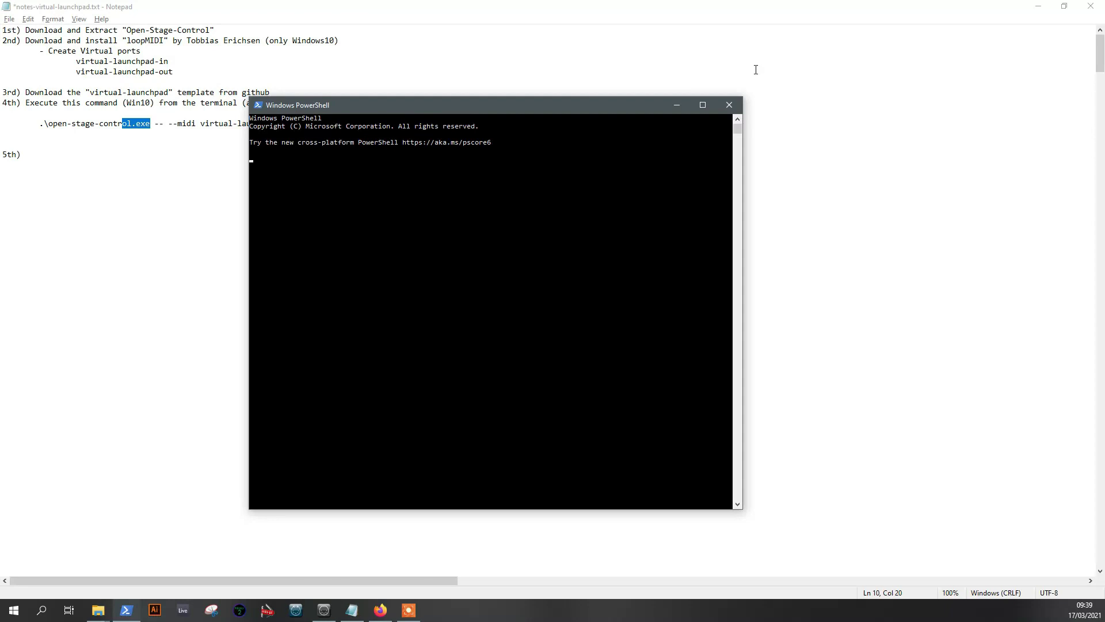
Maximize PowerShell, go up to the C: drive root, then into C:\Ableton
key("super+Up")
left_click(292, 118)
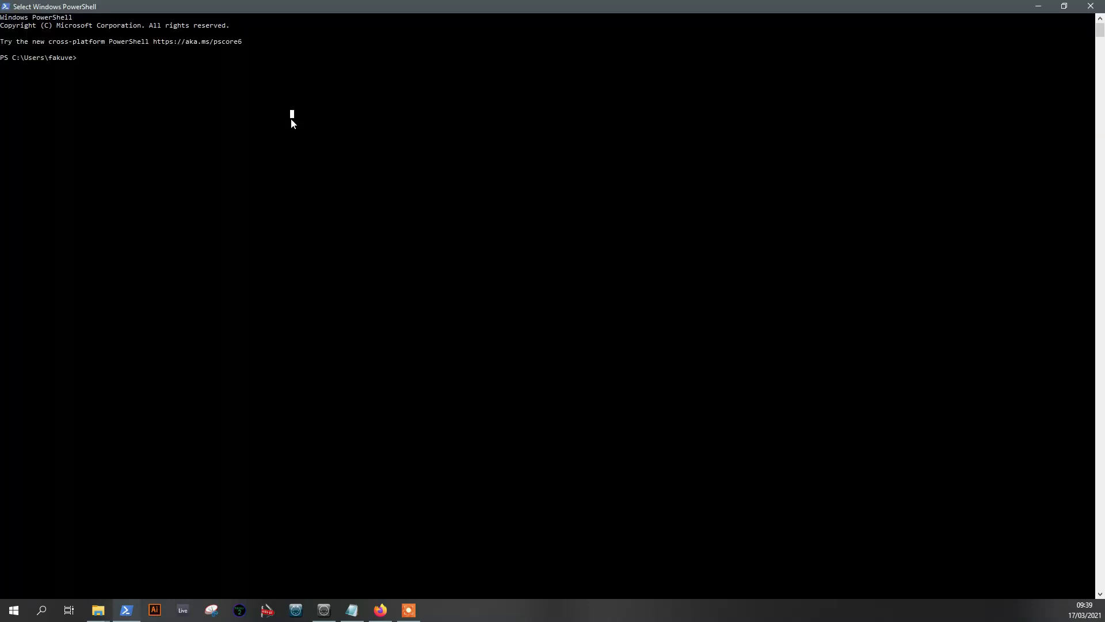
type("cd .cd ..")
key("Return")
type("cd .\\A")
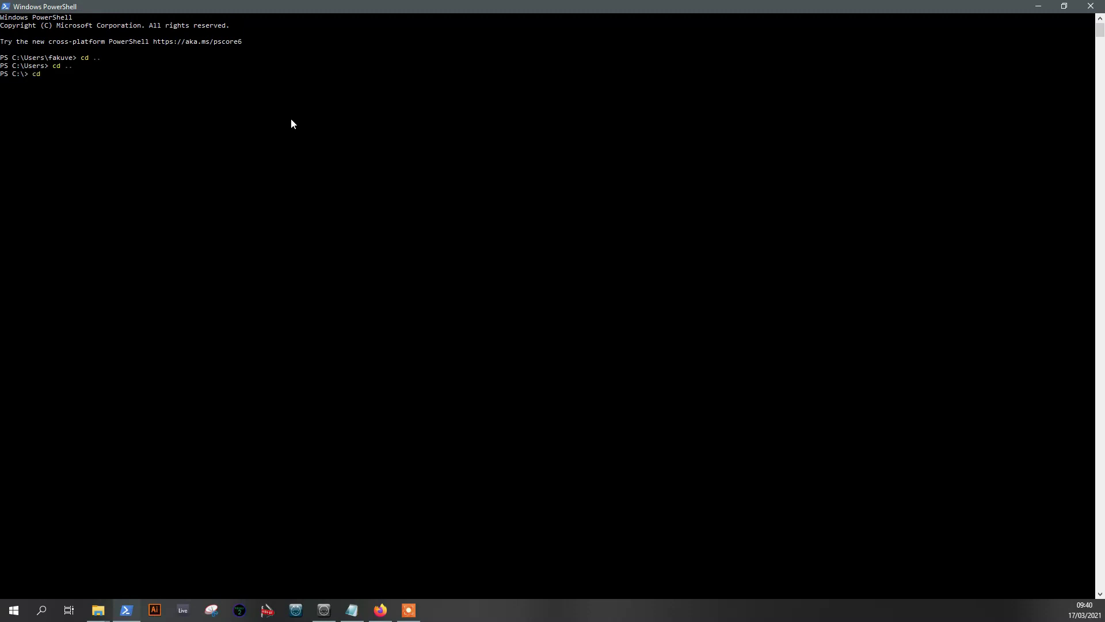
type("bl")
key("Tab")
key("Return")
Change into open-stage-control\open-stage-control-1.8.9-win32-x64 using Tab completion
type("cd .\\")
type("op")
key("Tab")
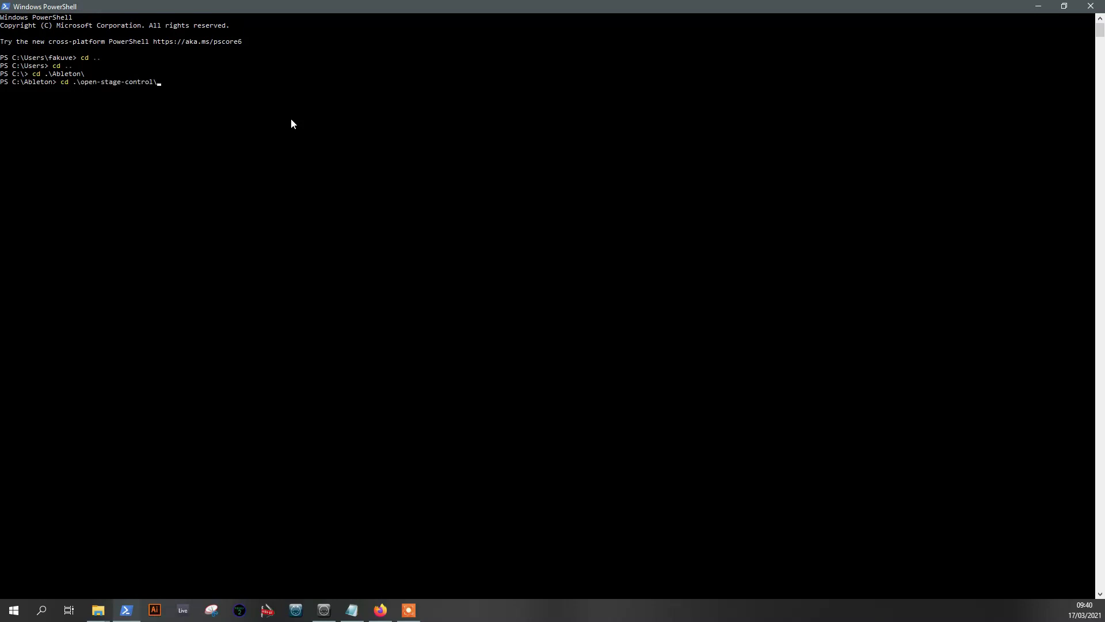
key("Return")
type("cd op")
key("Tab")
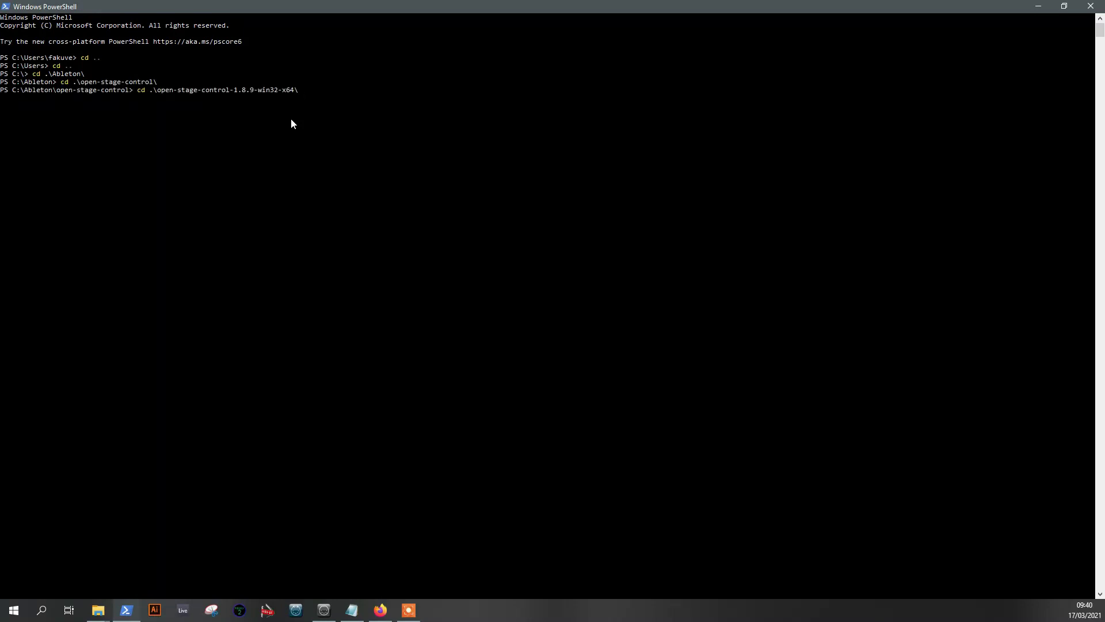
key("Return")
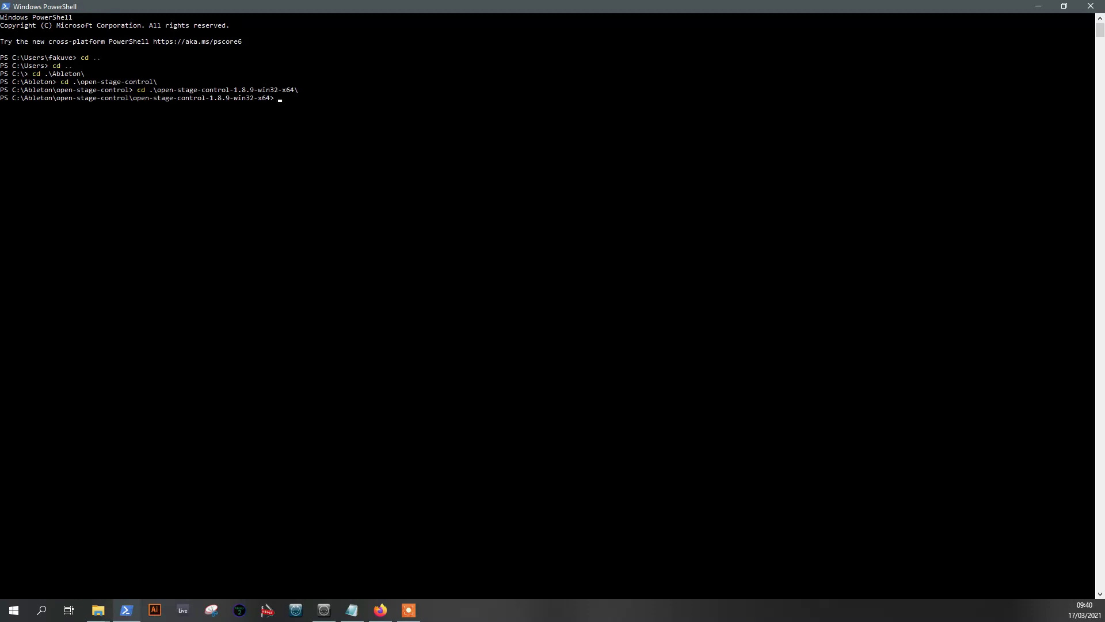
Copy the whole open-stage-control command line from the notes back to PowerShell
key("alt+Tab")
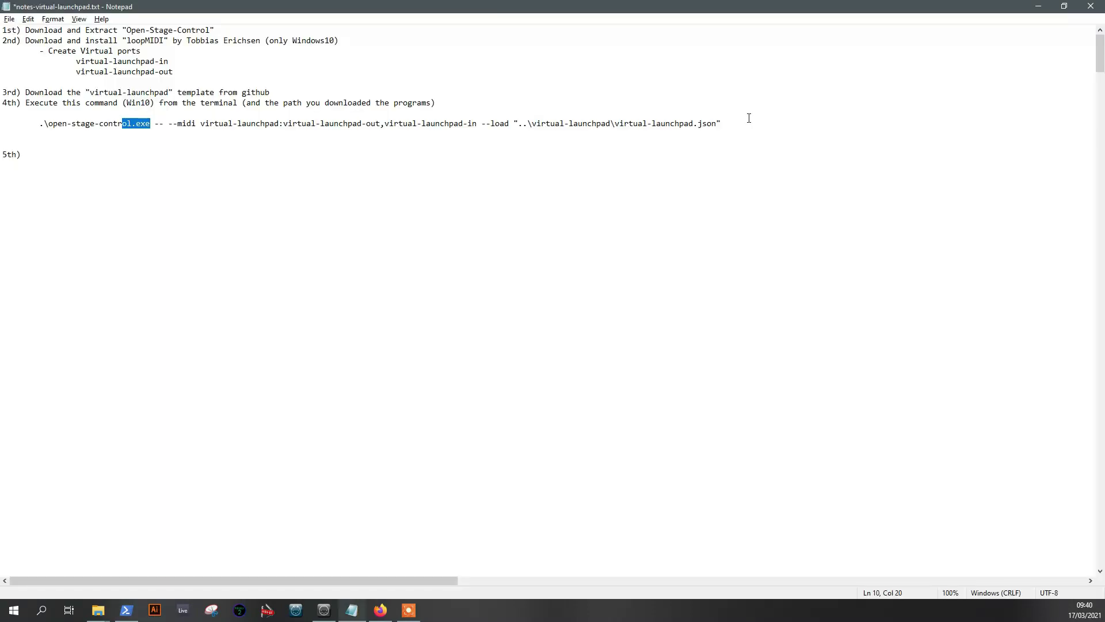
left_click_drag(749, 118, 30, 125)
key("ctrl+c")
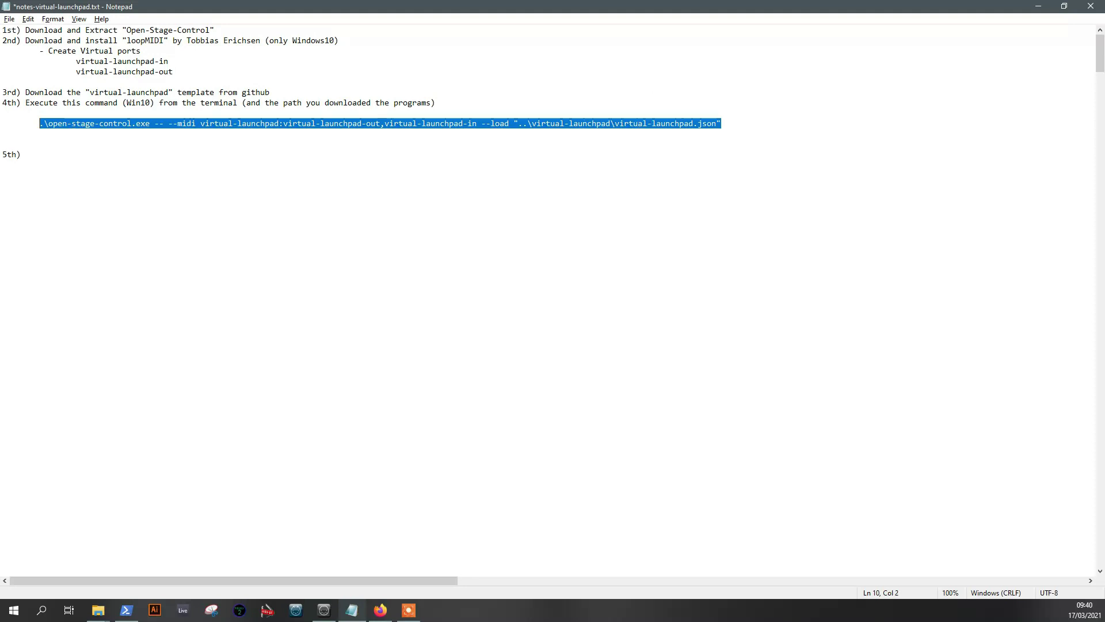
key("alt+Tab")
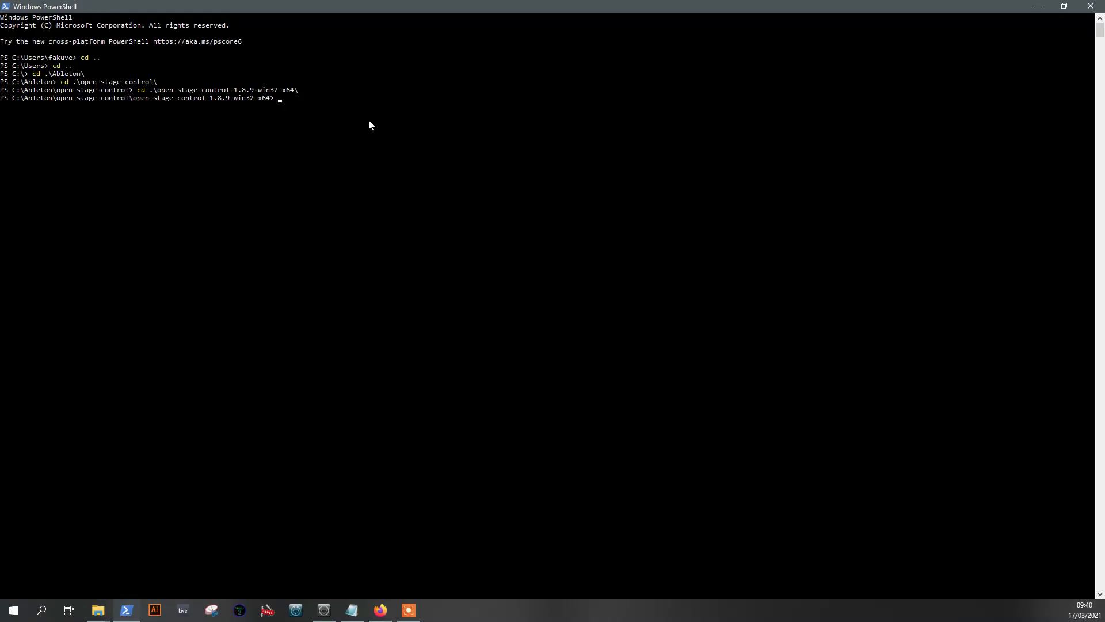
Paste the open-stage-control launch command at the prompt and run it
key("ctrl+v")
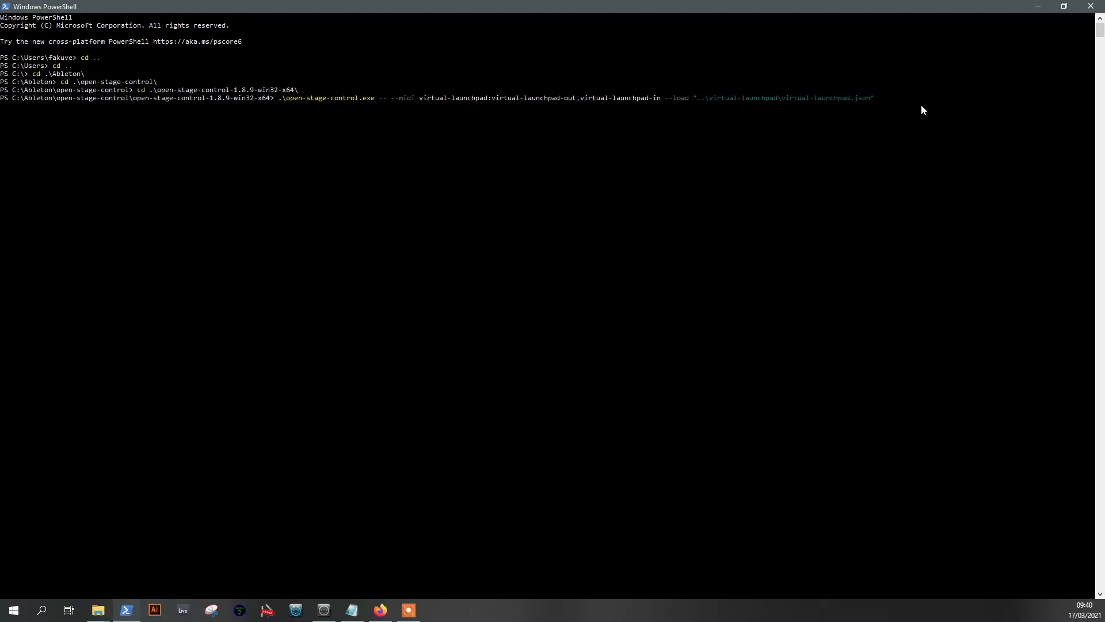
key("Return")
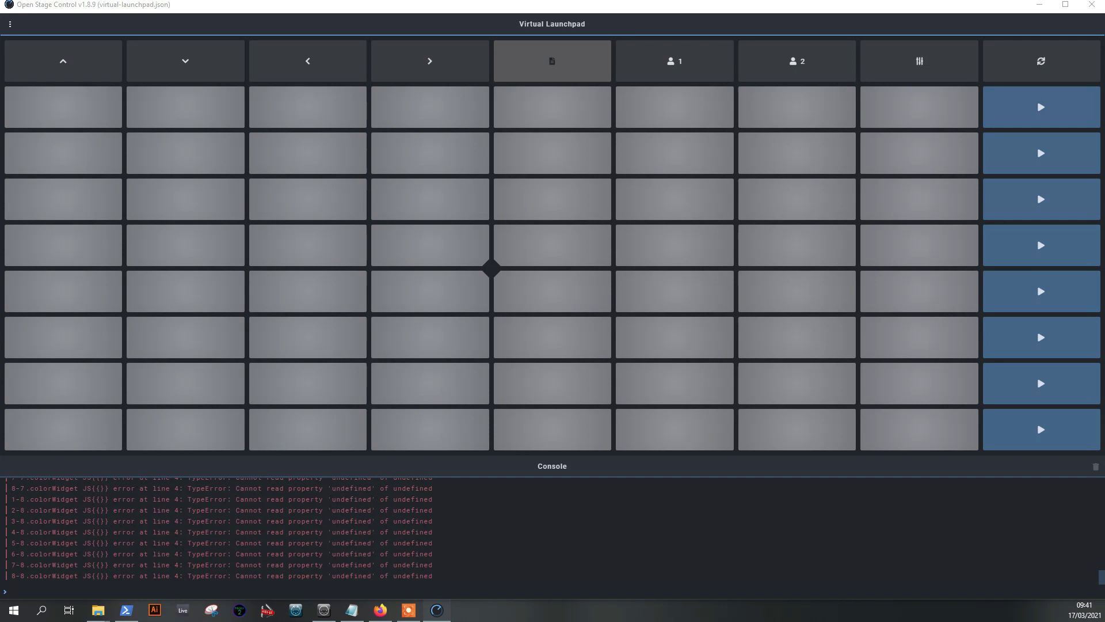
Start Ableton Live from its taskbar icon
left_click(191, 614)
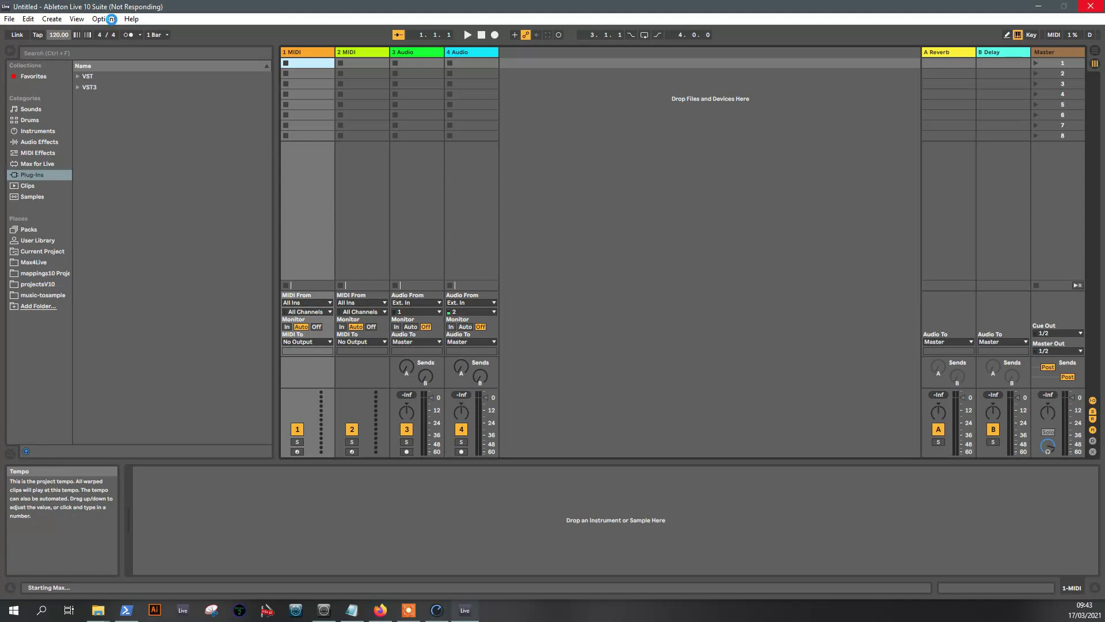
In Live's Preferences, set the second control surface and its input and output to None
left_click(111, 19)
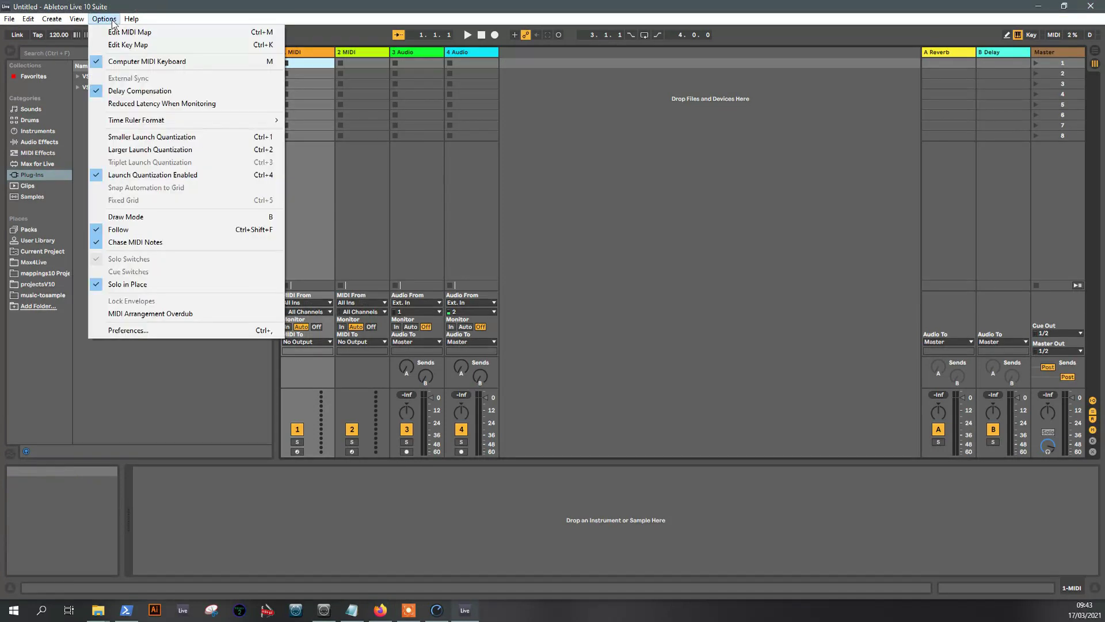
left_click(241, 329)
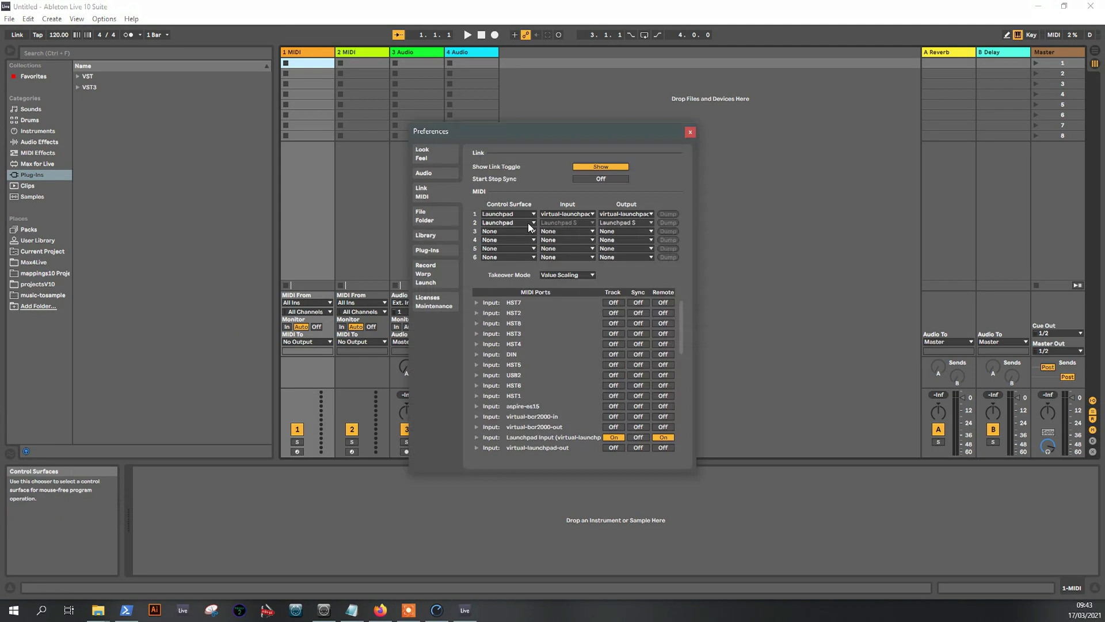
left_click(533, 231)
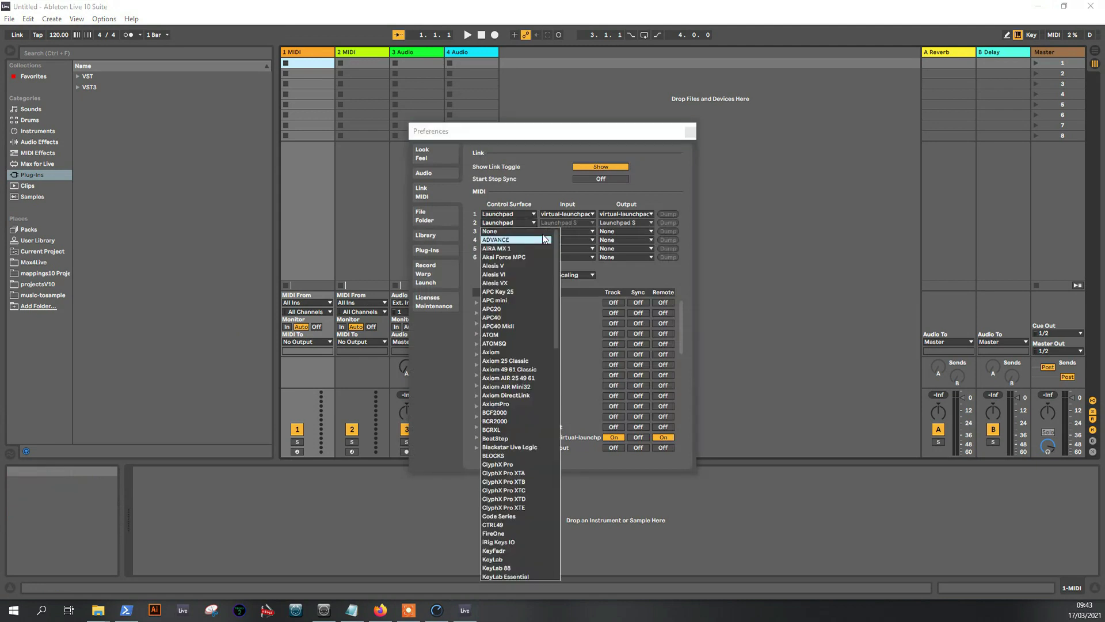
left_click(574, 229)
left_click(575, 230)
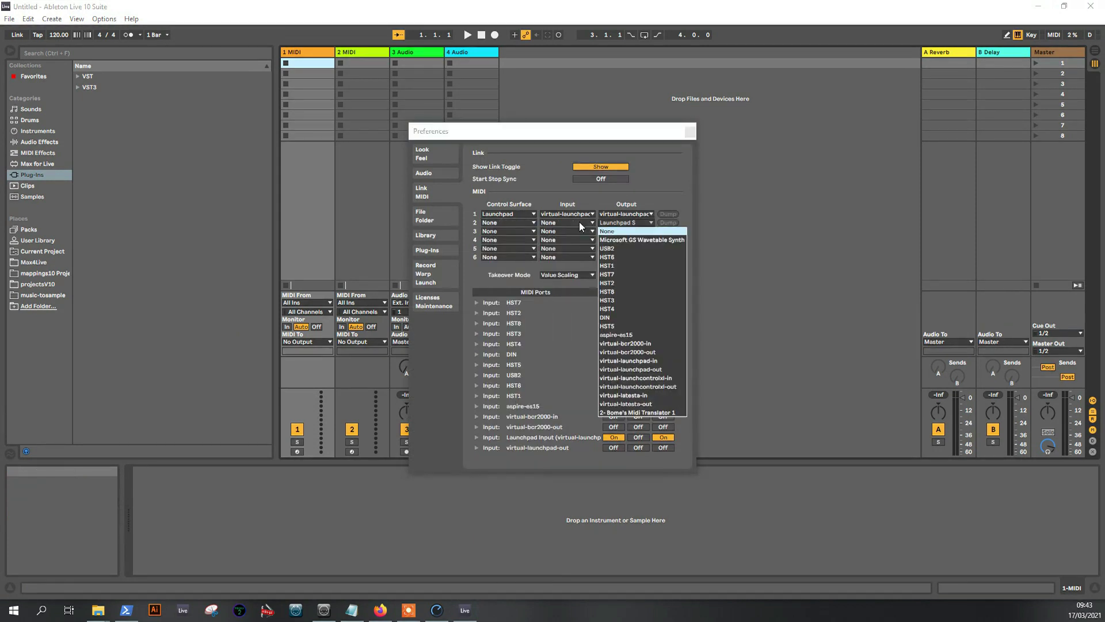
left_click(579, 222)
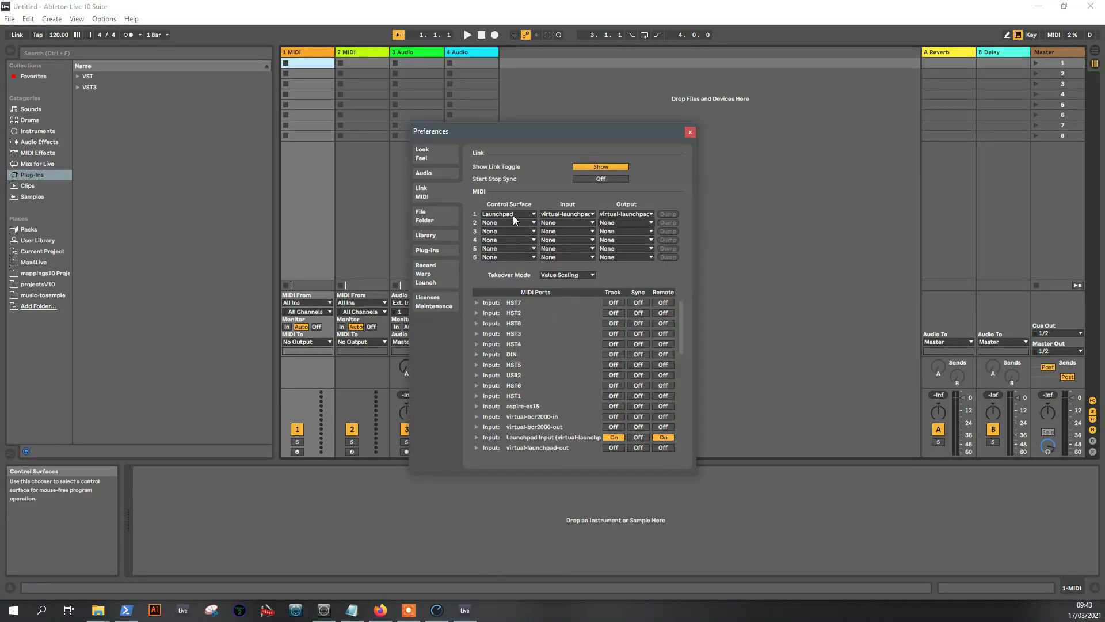
Set surface 1 to Launchpad with input virtual-launchpad-in and output virtual-launchpad-out
left_click(512, 215)
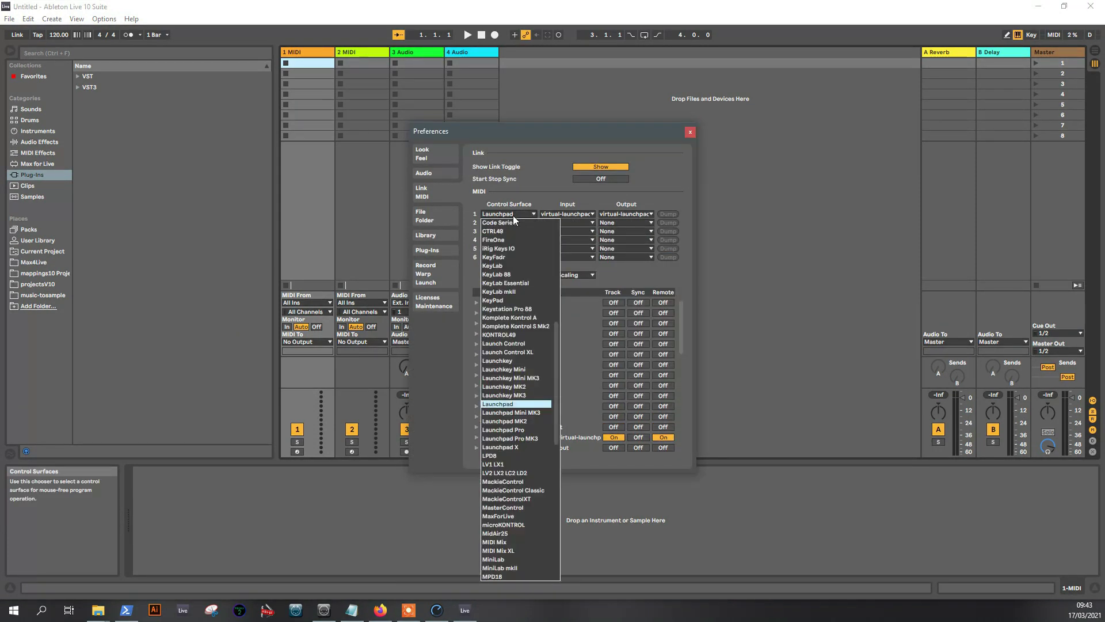
left_click(523, 406)
left_click(568, 214)
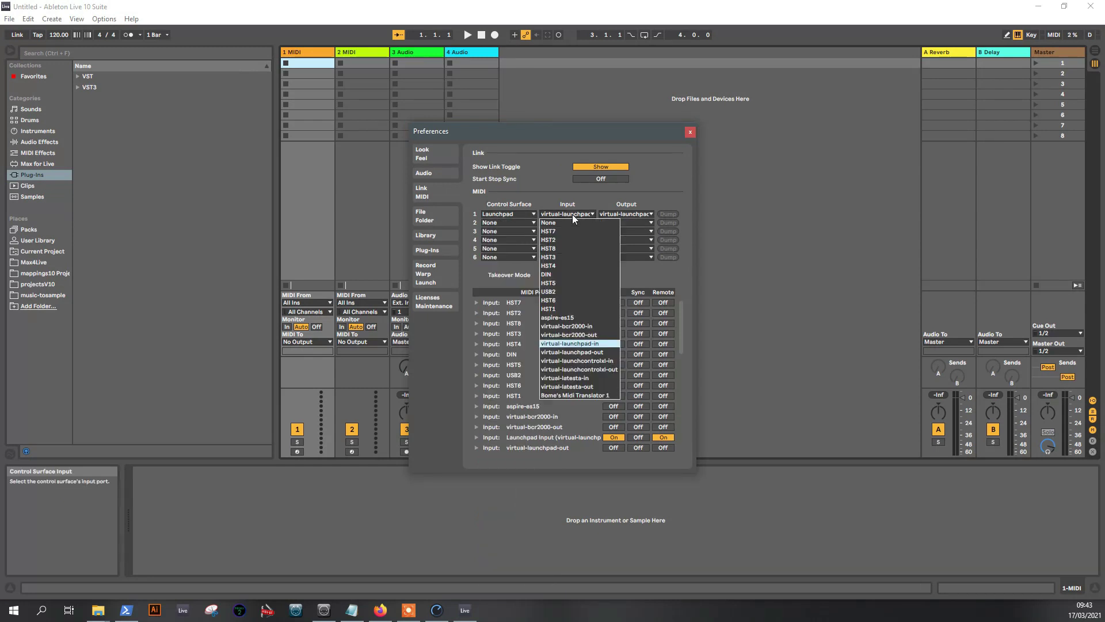
left_click(598, 345)
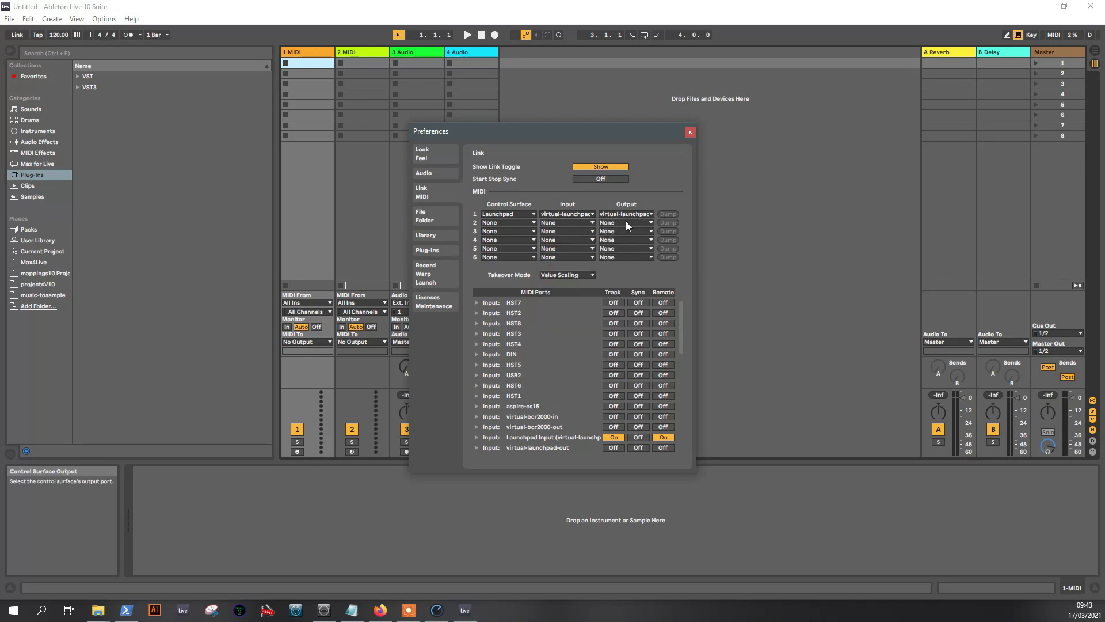
left_click(631, 214)
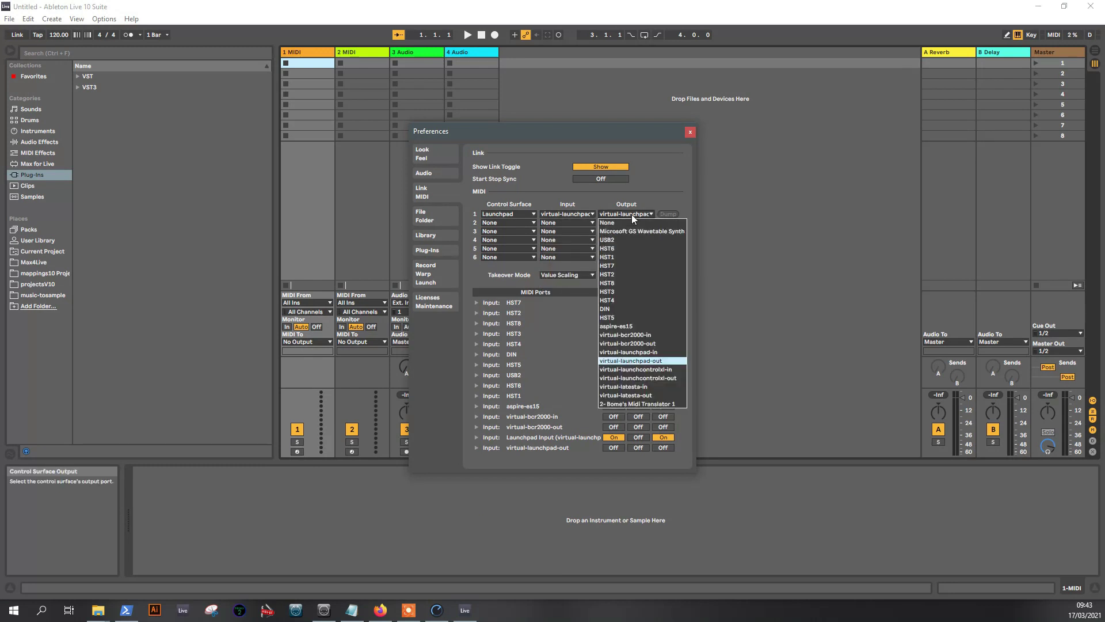
left_click(631, 360)
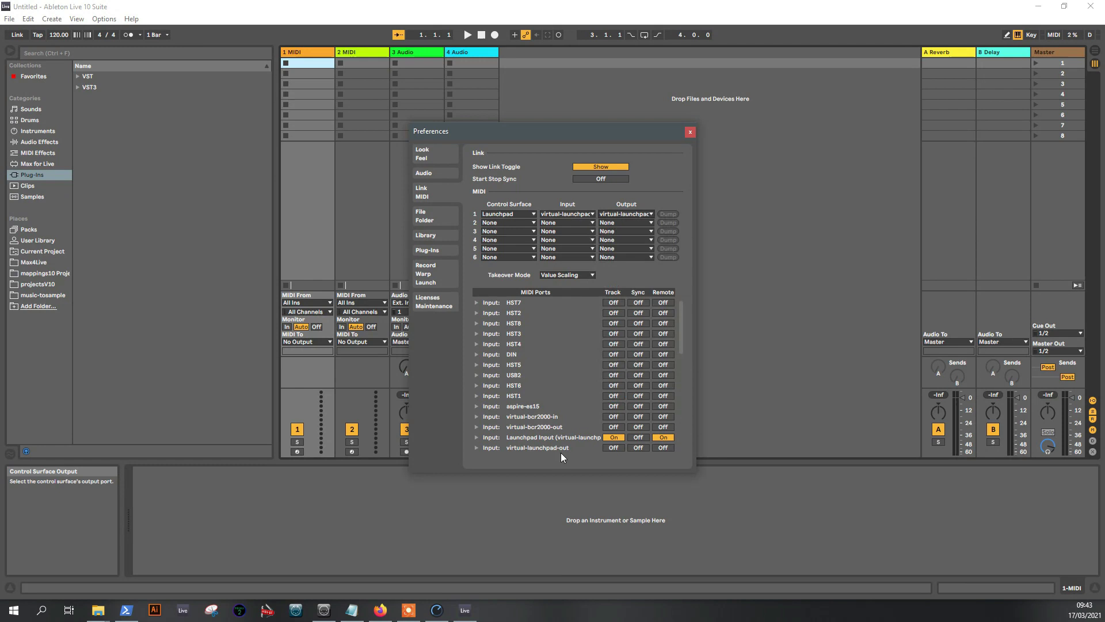
scroll(614, 409, "down", 1)
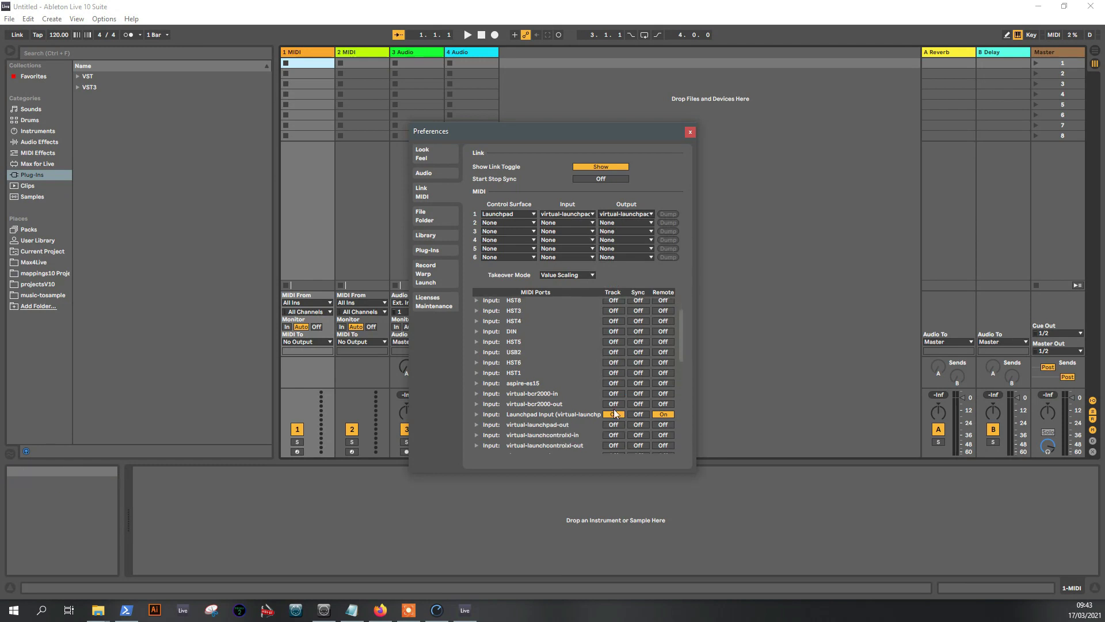
scroll(593, 406, "down", 5)
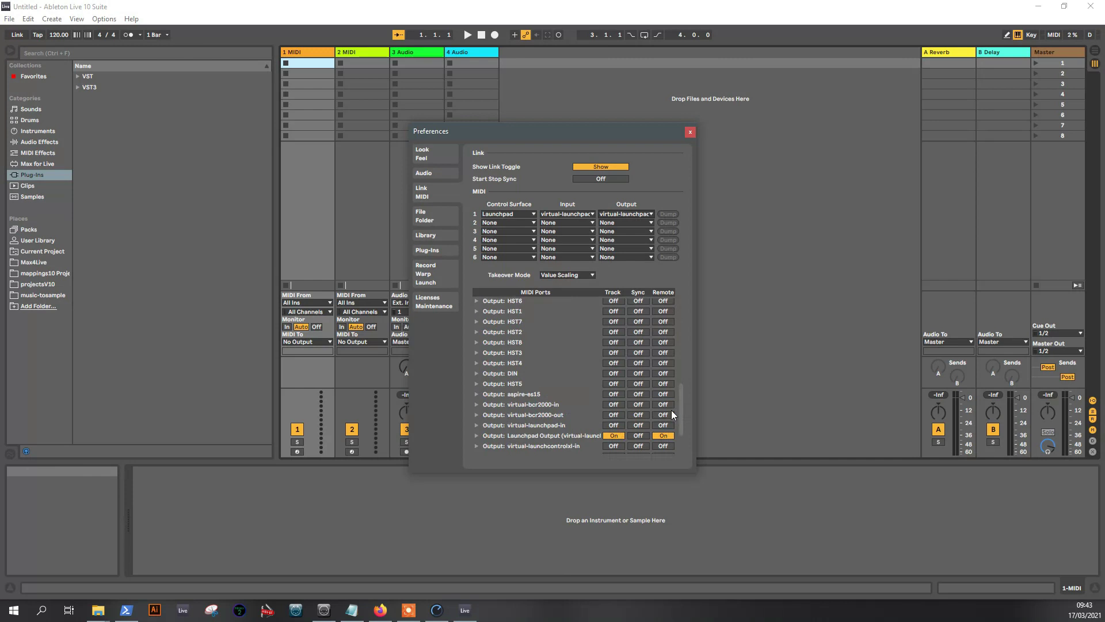
left_click(690, 131)
left_click(12, 19)
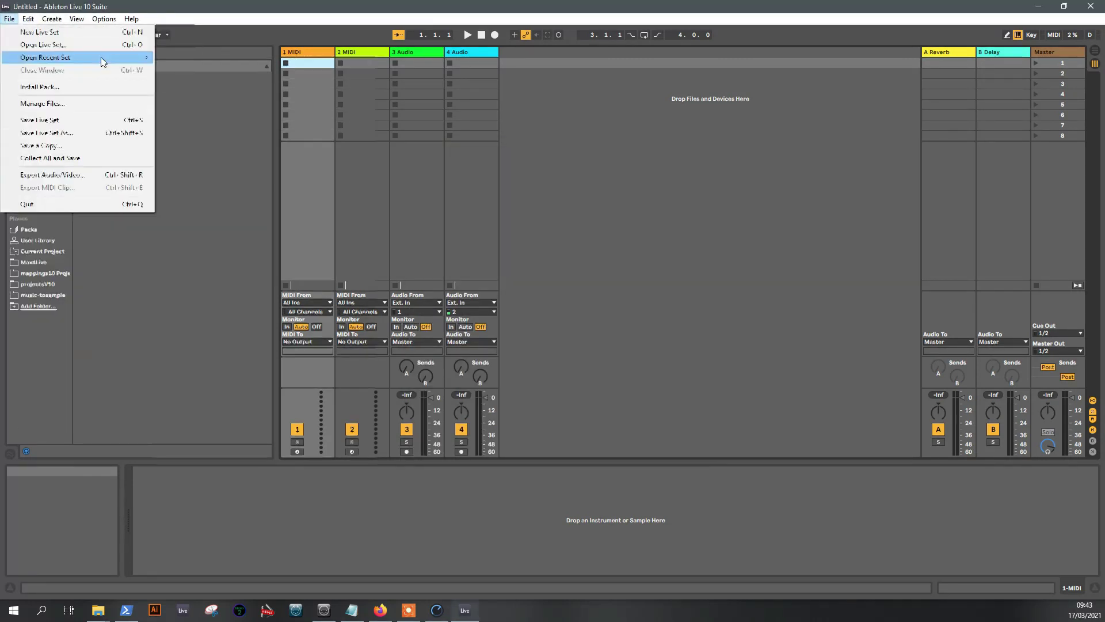
Load jamming-da-souzaAF, the first set under File > Open Recent Set
mouse_move(101, 57)
left_click(210, 57)
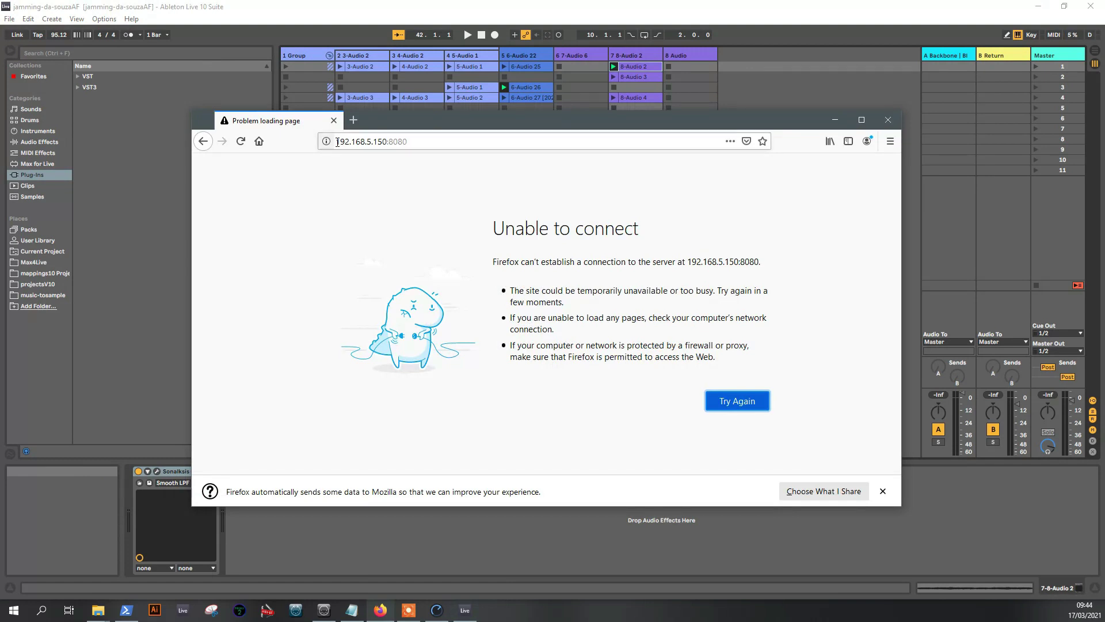
Reload 192.168.5.150:8080 from the Firefox address bar
left_click_drag(336, 142, 390, 145)
left_click(406, 144)
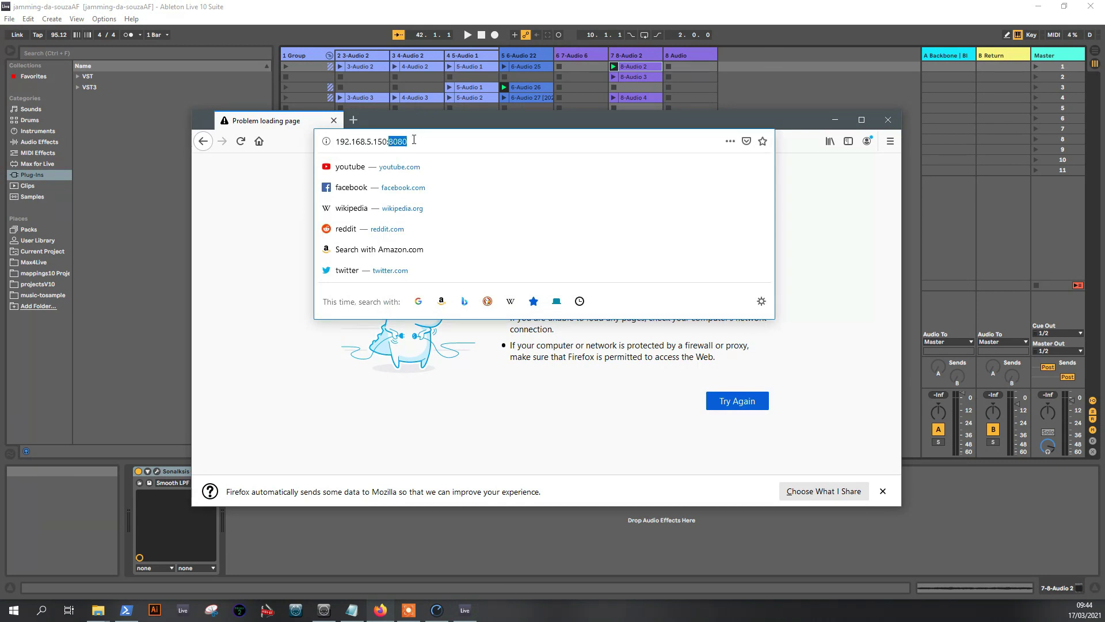
left_click(413, 140)
left_click_drag(426, 124, 431, 101)
left_click(428, 120)
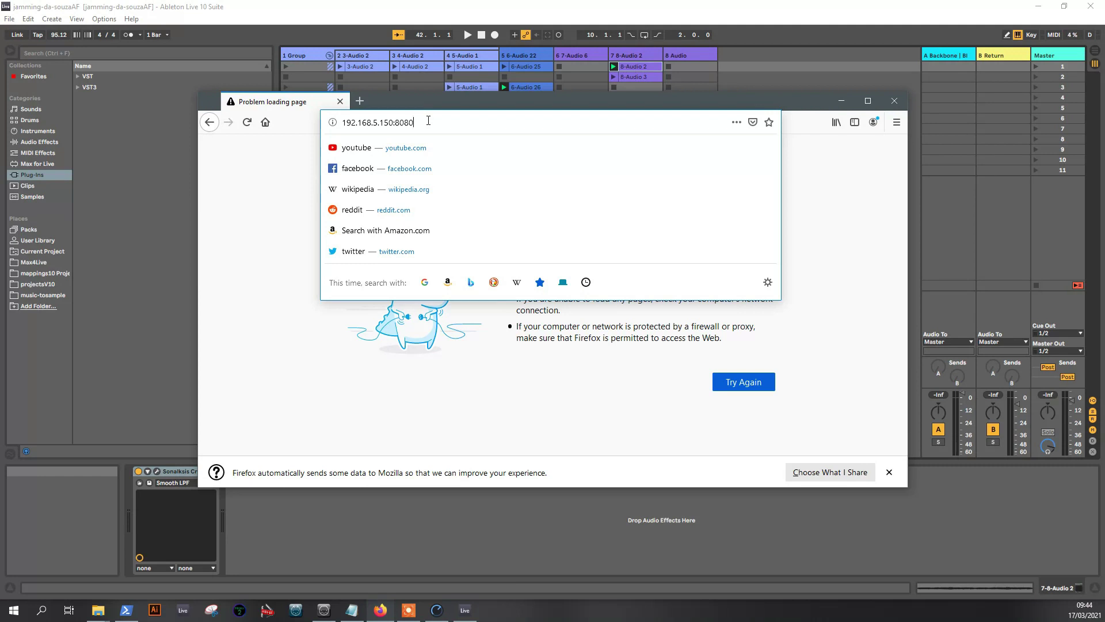
key("Return")
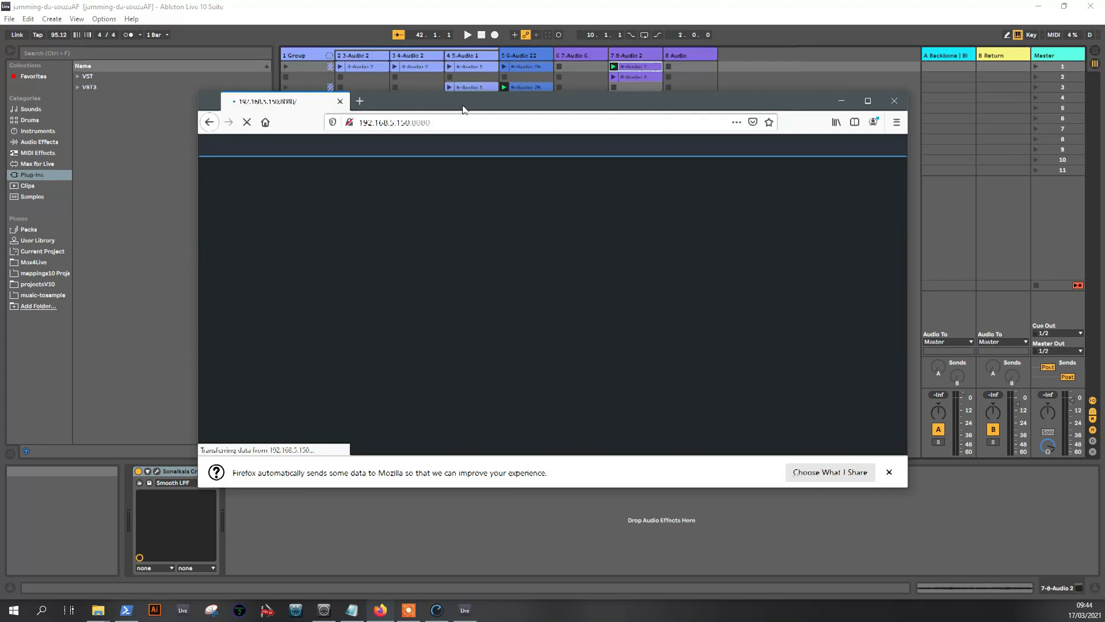
Move and resize the Firefox Virtual Launchpad window so it sits below Live's session clip grid
left_click_drag(464, 109, 350, 55)
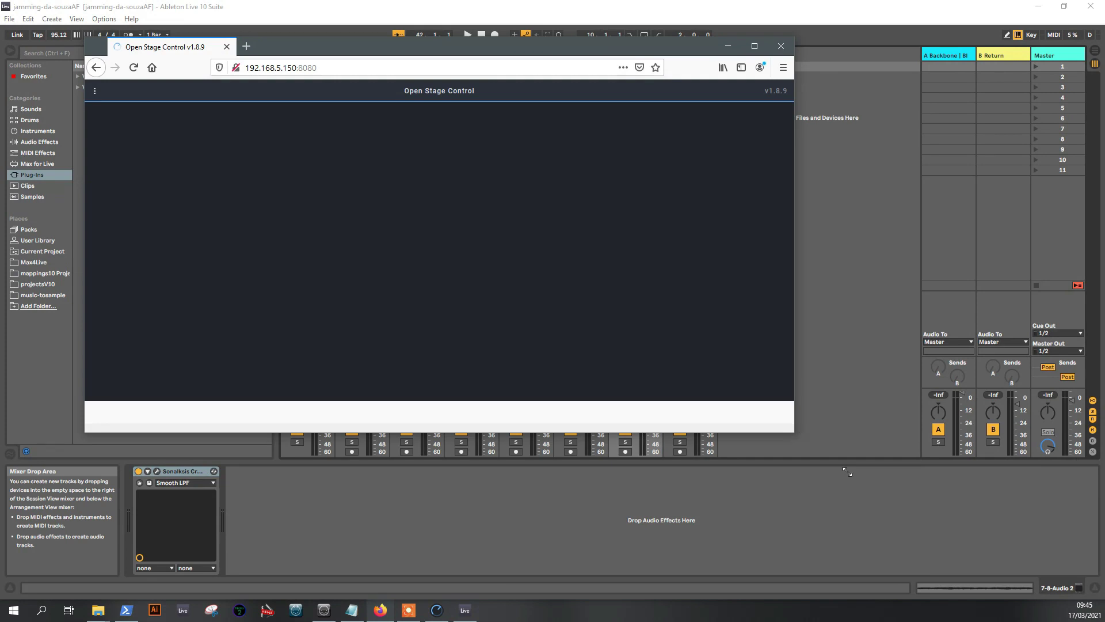
left_click_drag(847, 472, 442, 179)
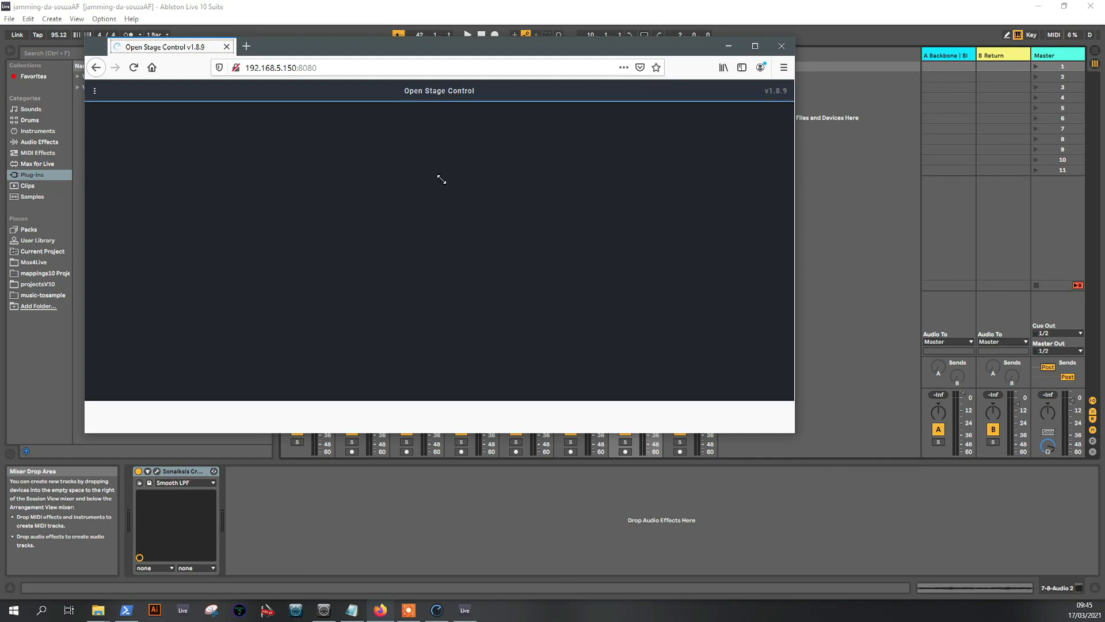
left_click_drag(442, 180, 667, 186)
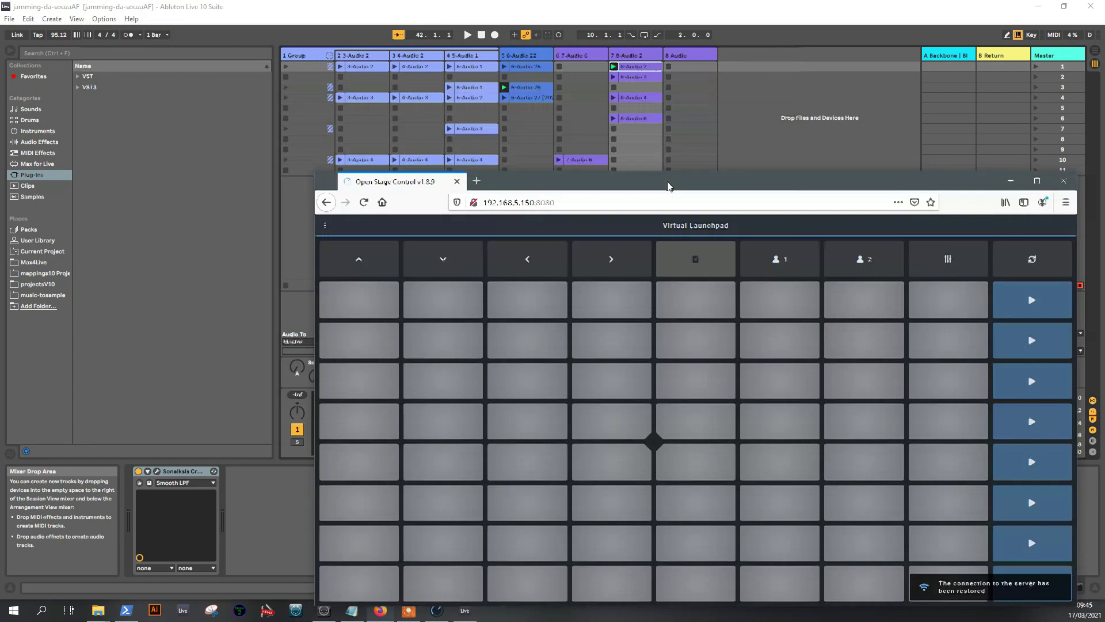
left_click_drag(668, 186, 702, 189)
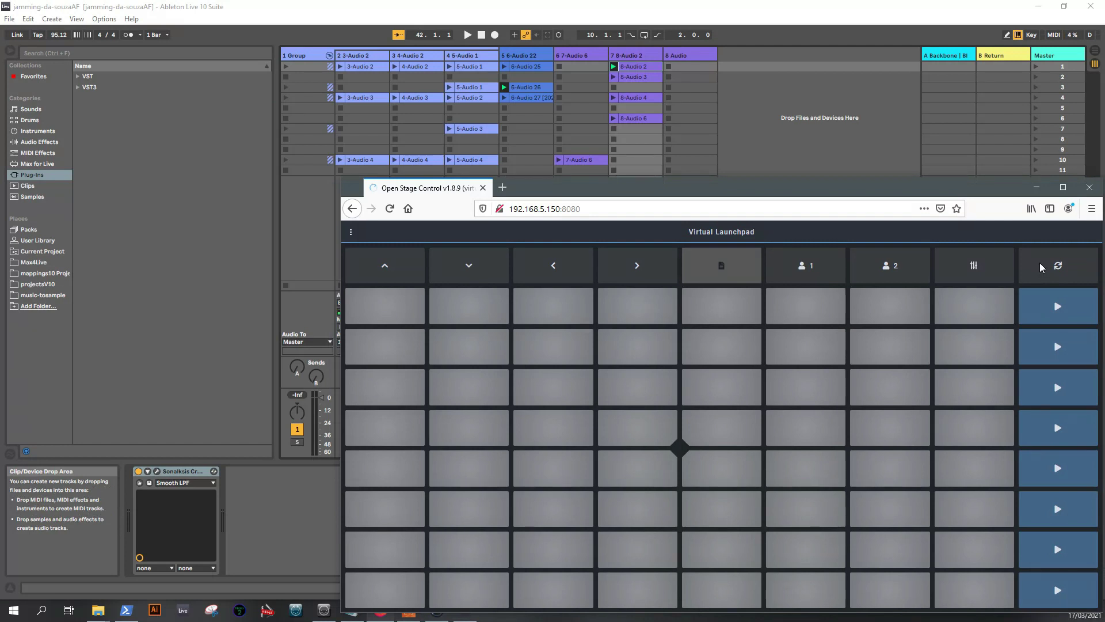
Switch the virtual launchpad to Session mode, launch scene 4, and shift the window to reveal Live's clip slots
left_click(744, 251)
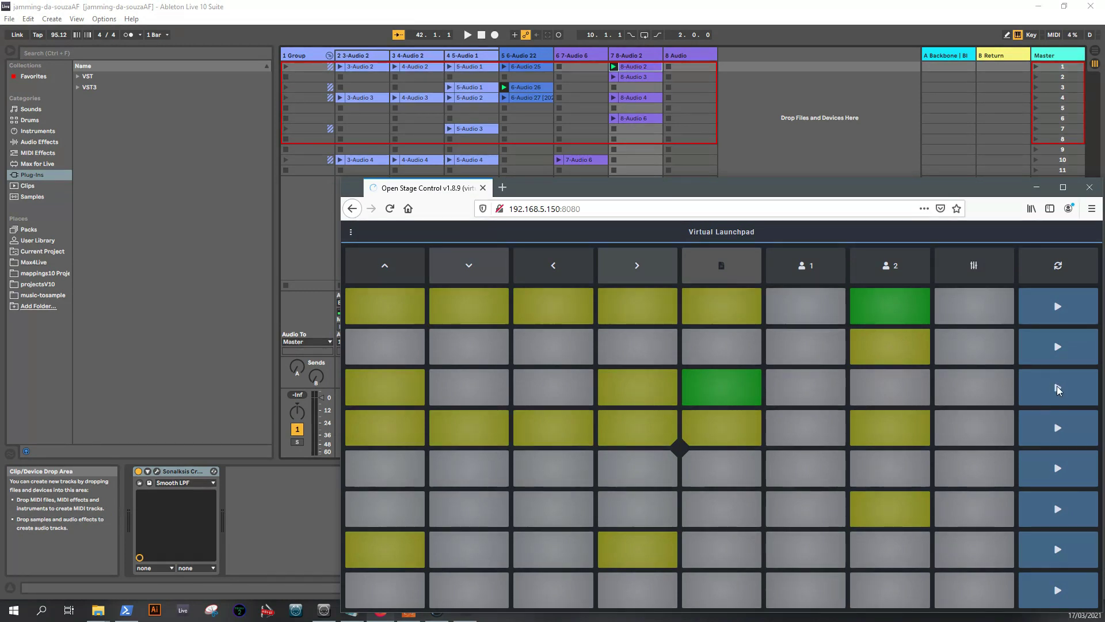
left_click(1055, 425)
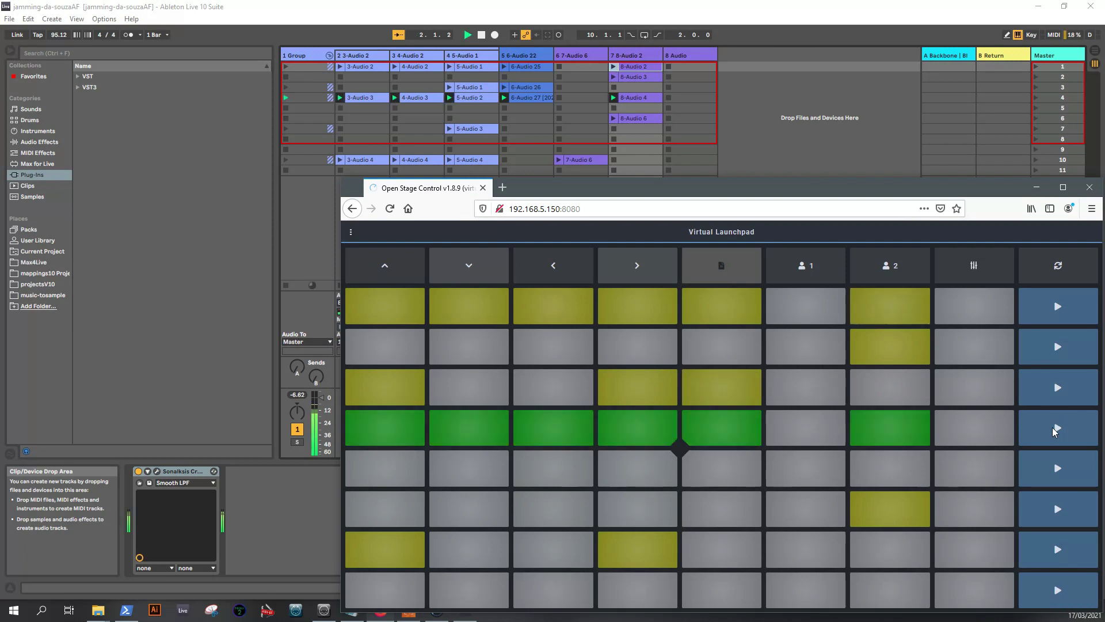
left_click_drag(574, 185, 455, 67)
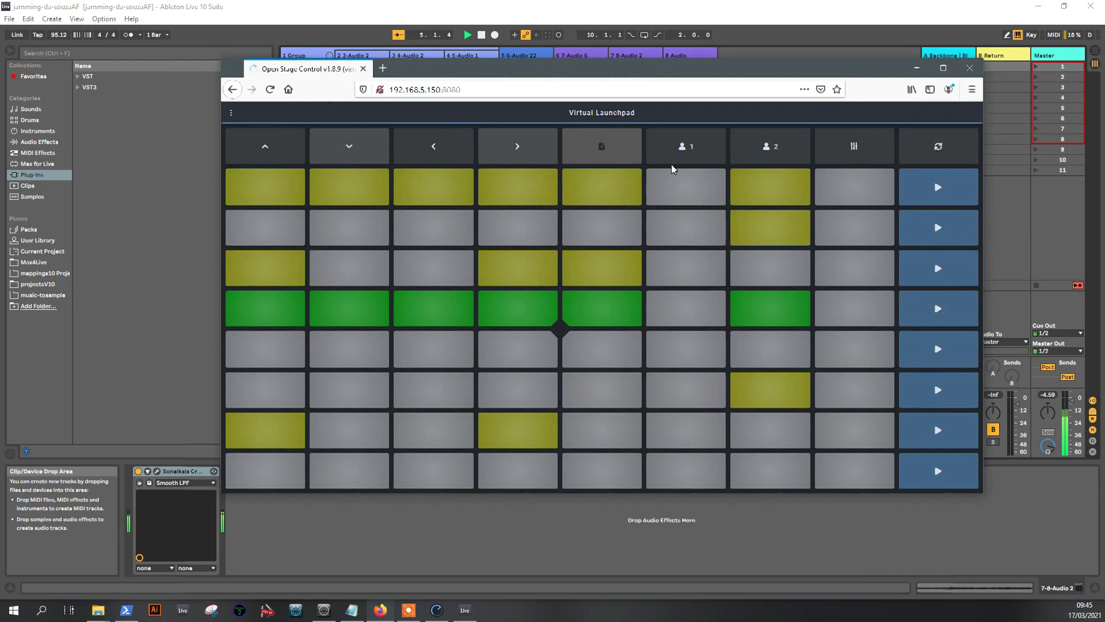
left_click_drag(647, 74, 593, 185)
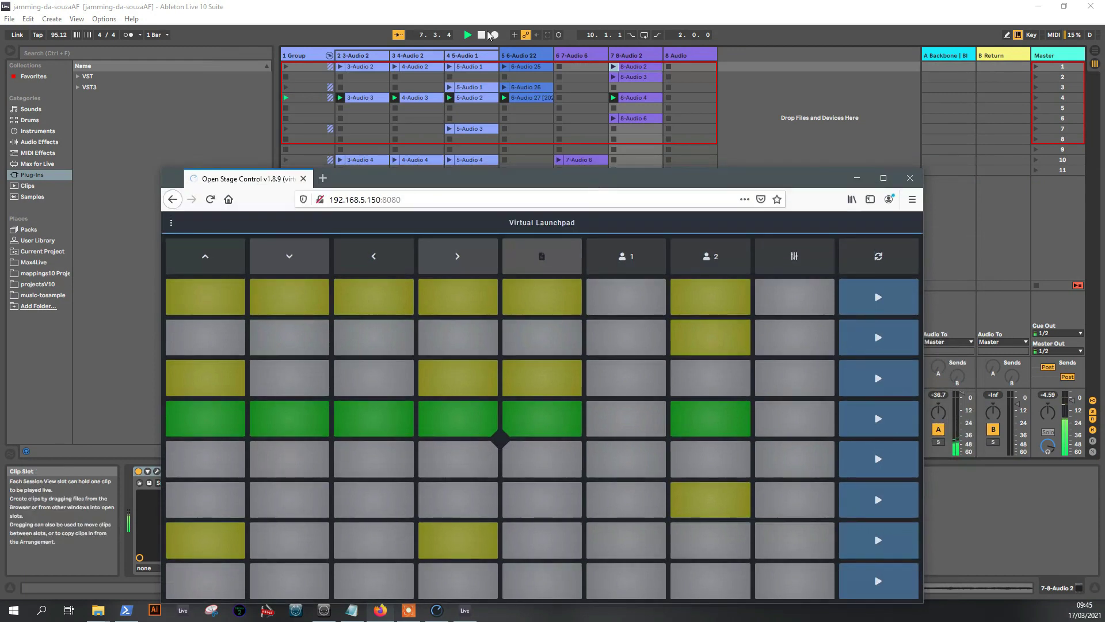